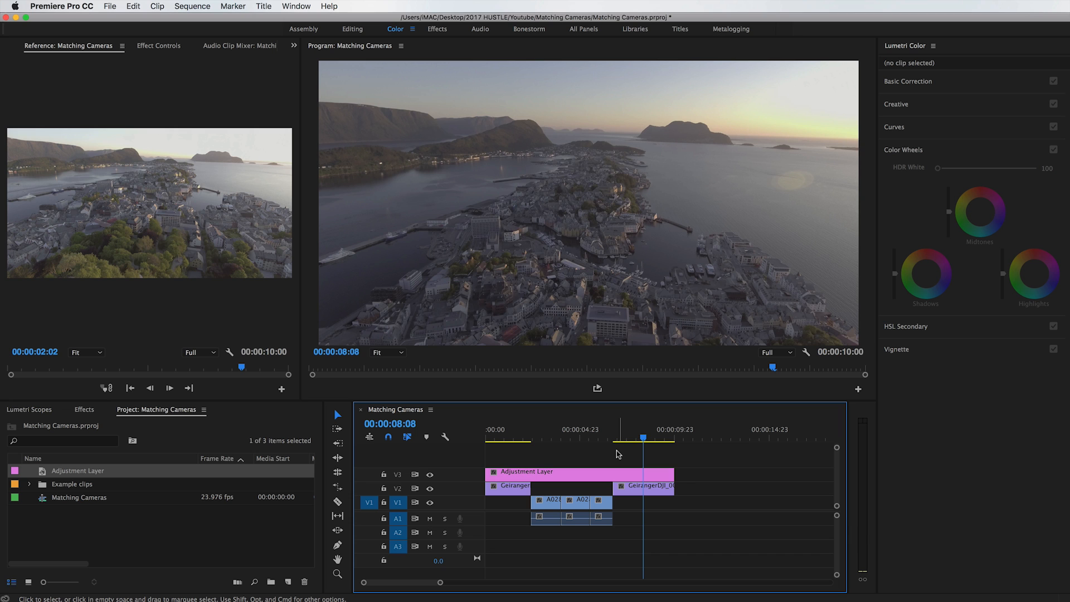
Apply the Cine Desaturated look to the adjustment layer above the clips.
left_click(582, 437)
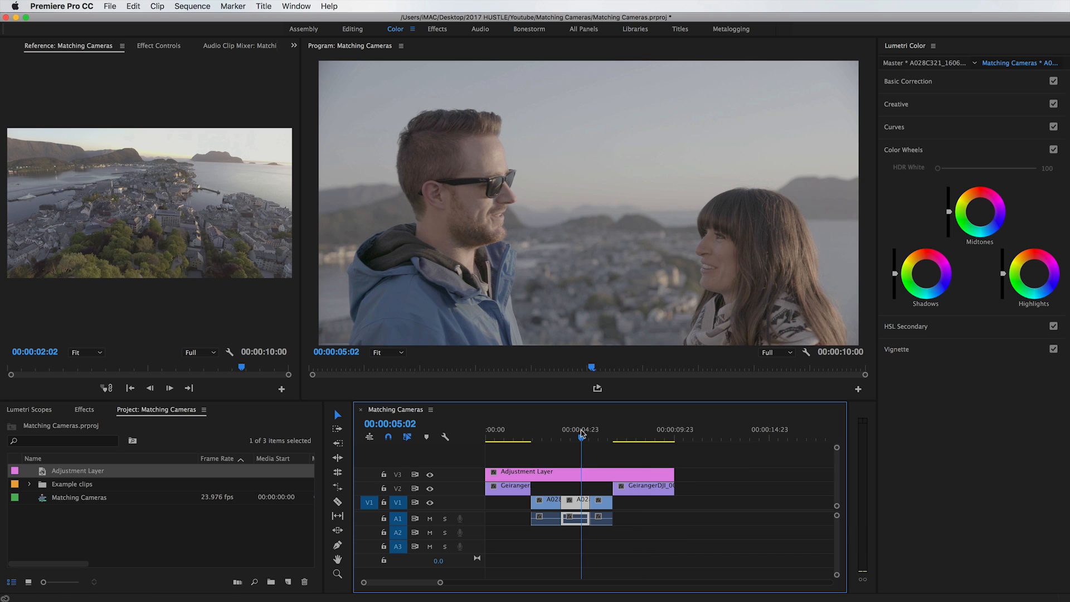
left_click(583, 474)
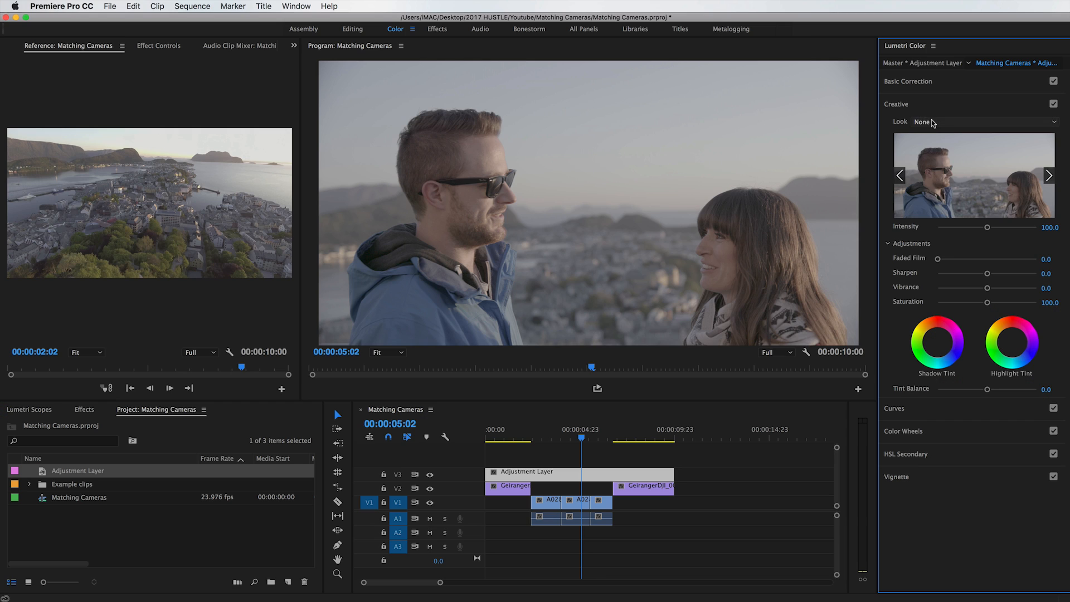
left_click(942, 122)
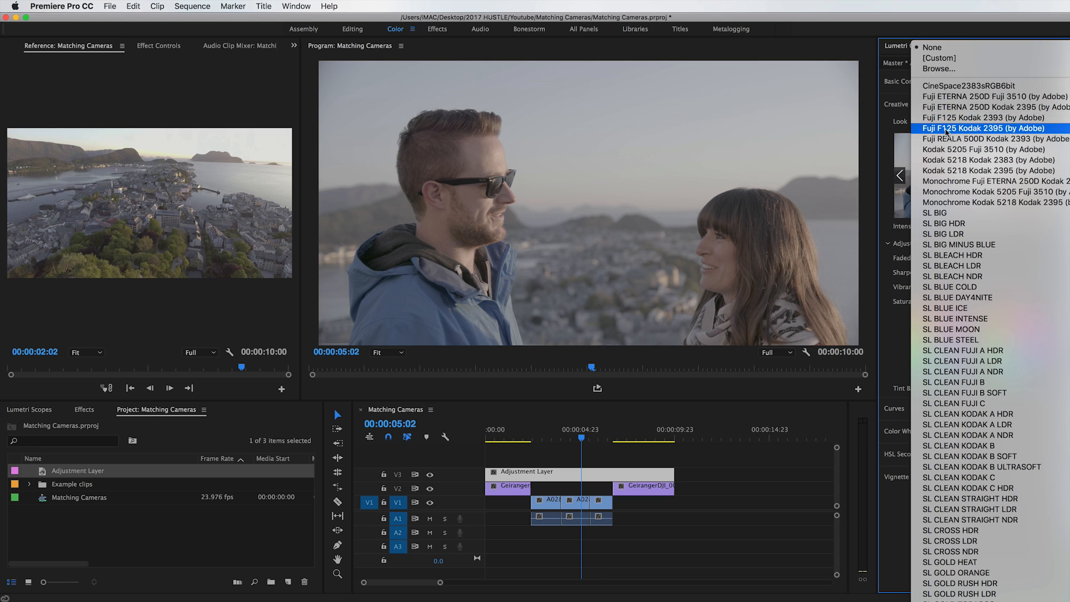
left_click(941, 69)
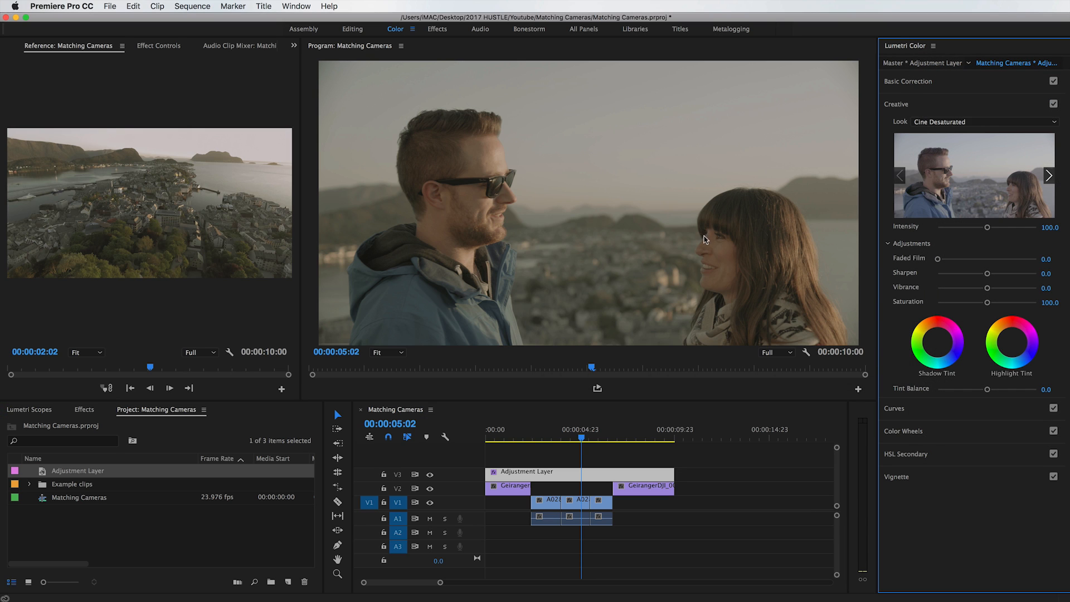
Reduce the creative look intensity on the second A028 clip to 71.2.
left_click(563, 454)
left_click_drag(550, 435, 570, 451)
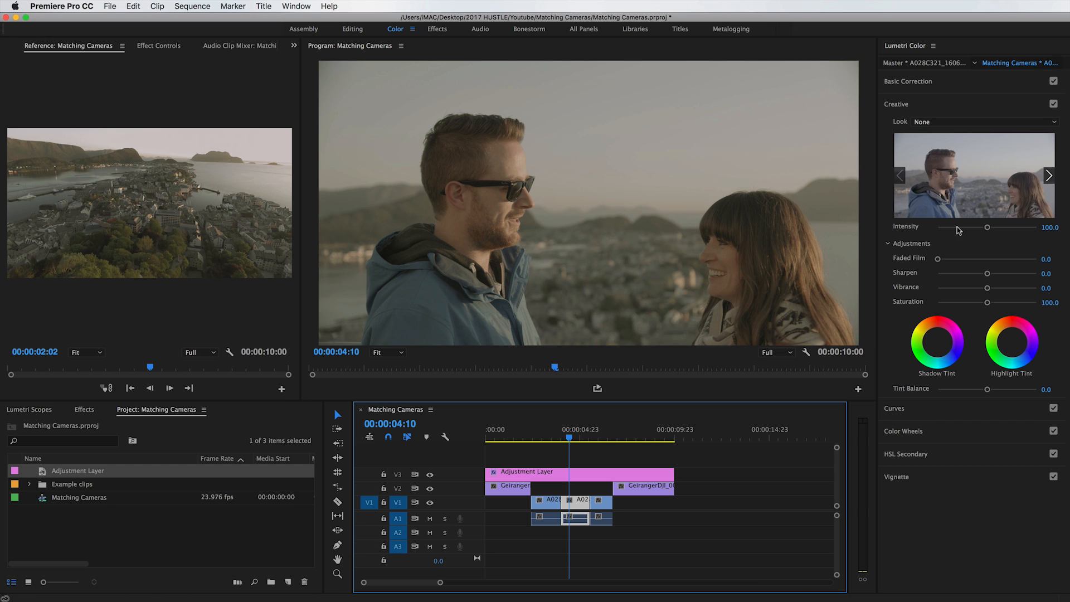
left_click_drag(986, 228, 973, 229)
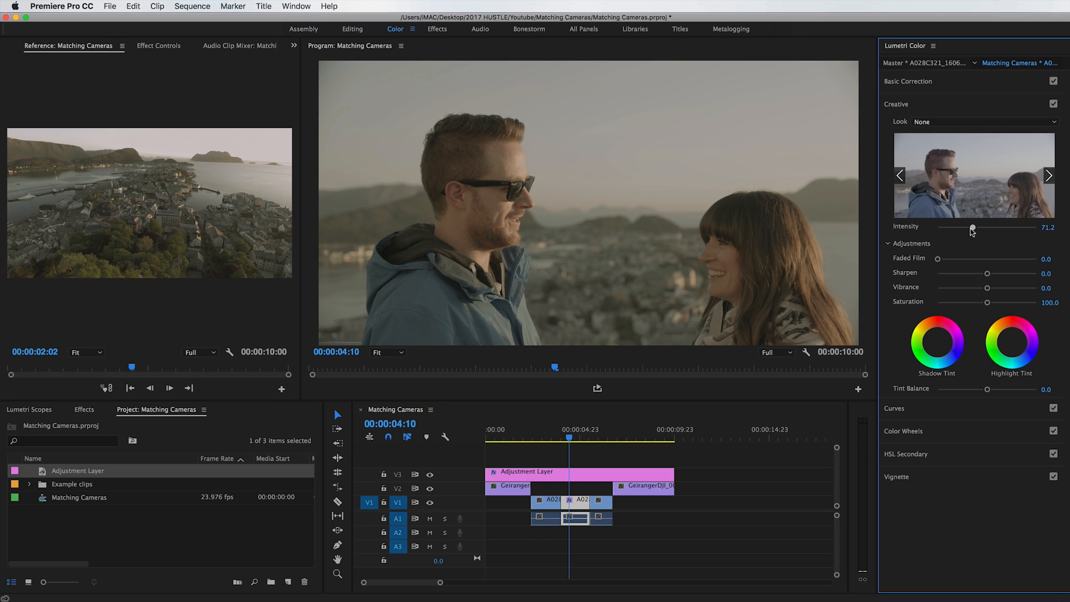
left_click(619, 462)
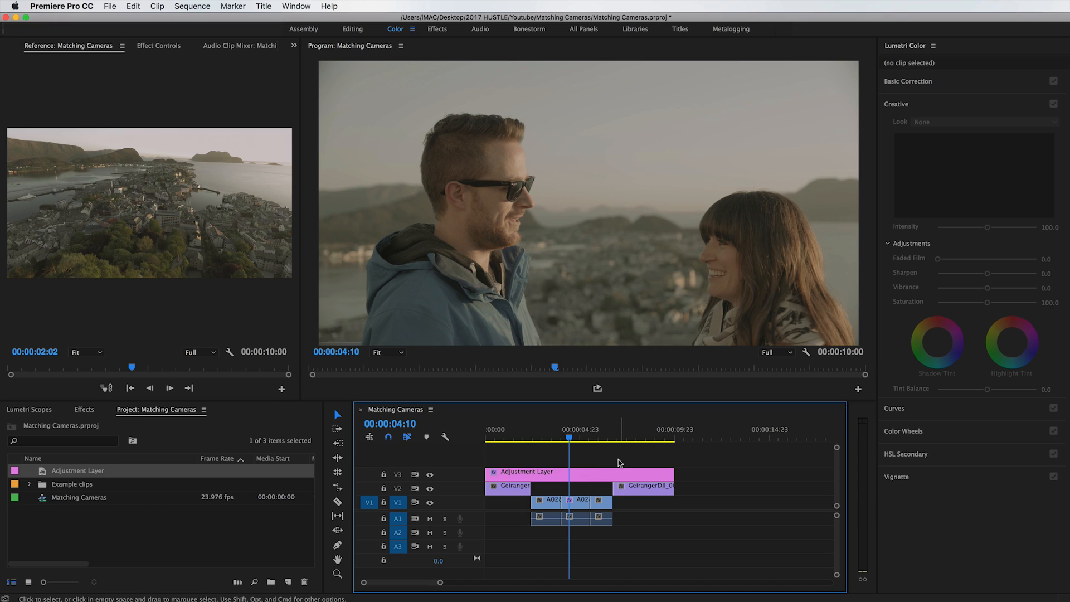
Bring up the Lumetri Scopes and look through the available scope types.
left_click(40, 411)
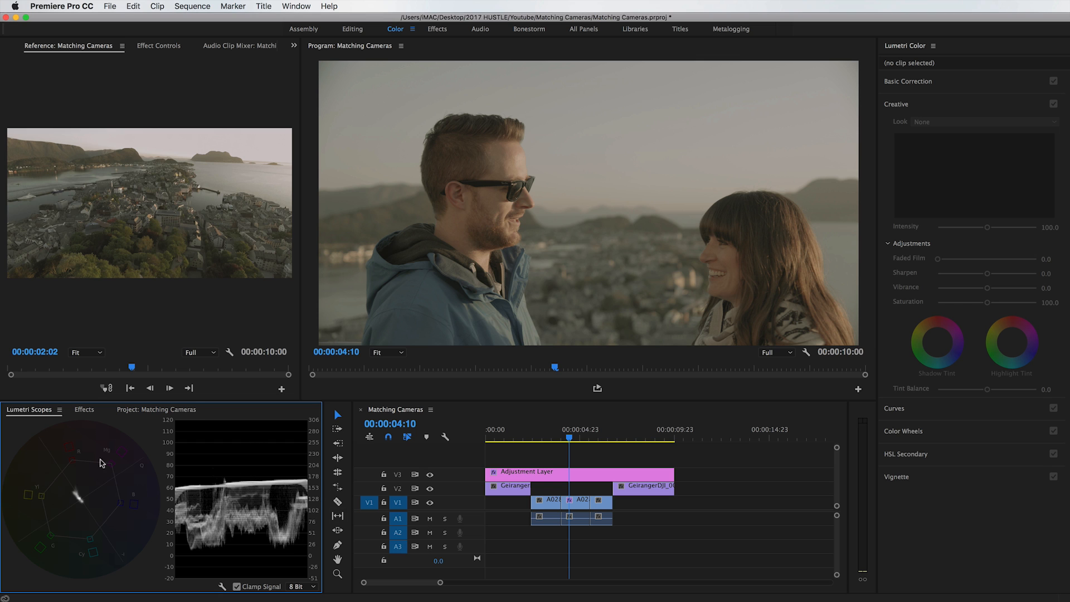
left_click(289, 6)
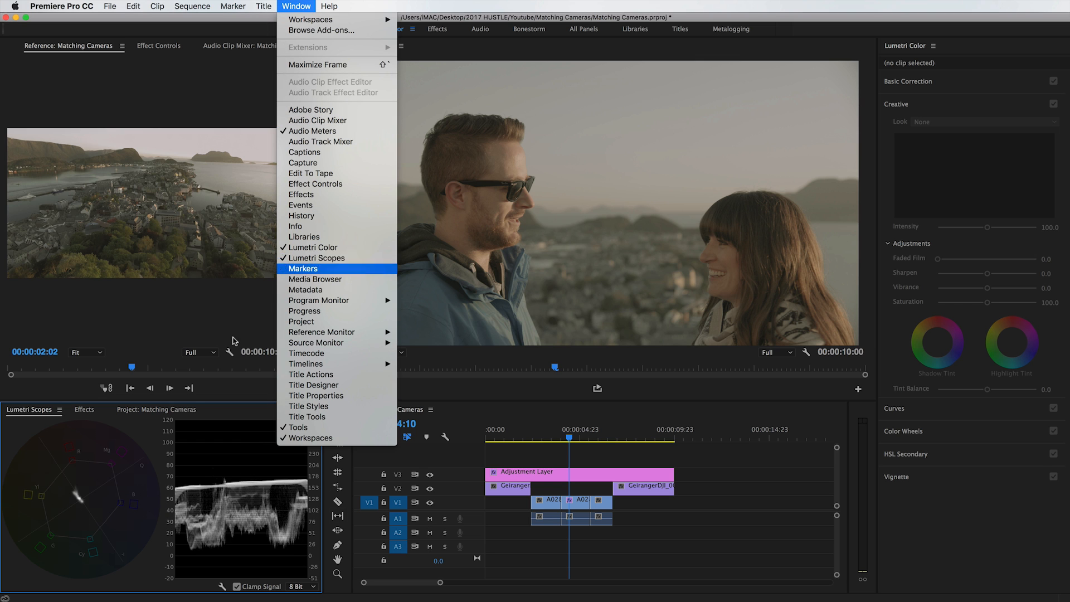
left_click(201, 453)
right_click(201, 456)
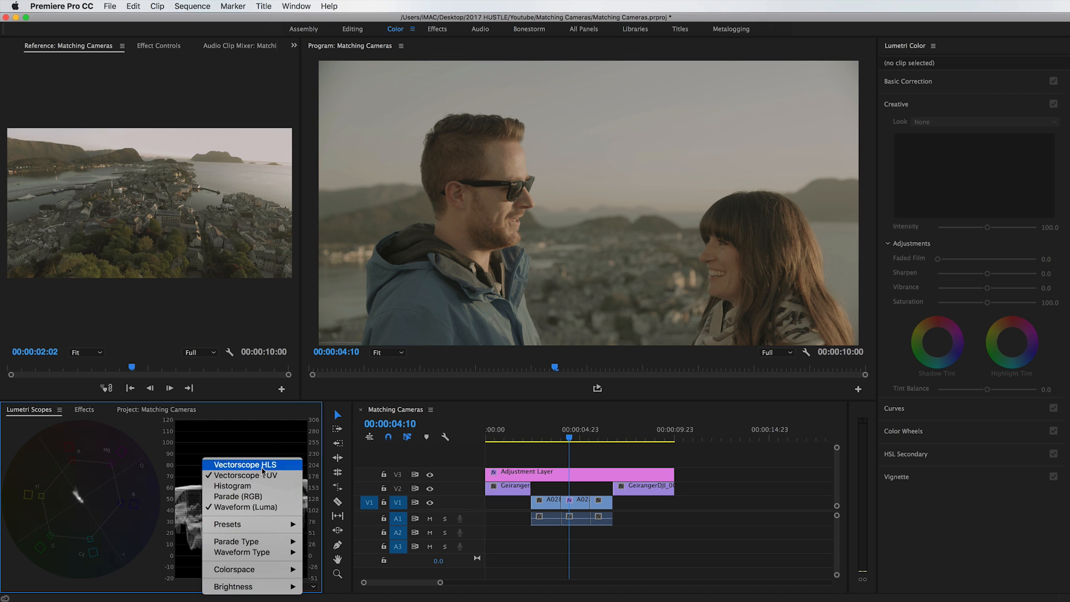
left_click(257, 433)
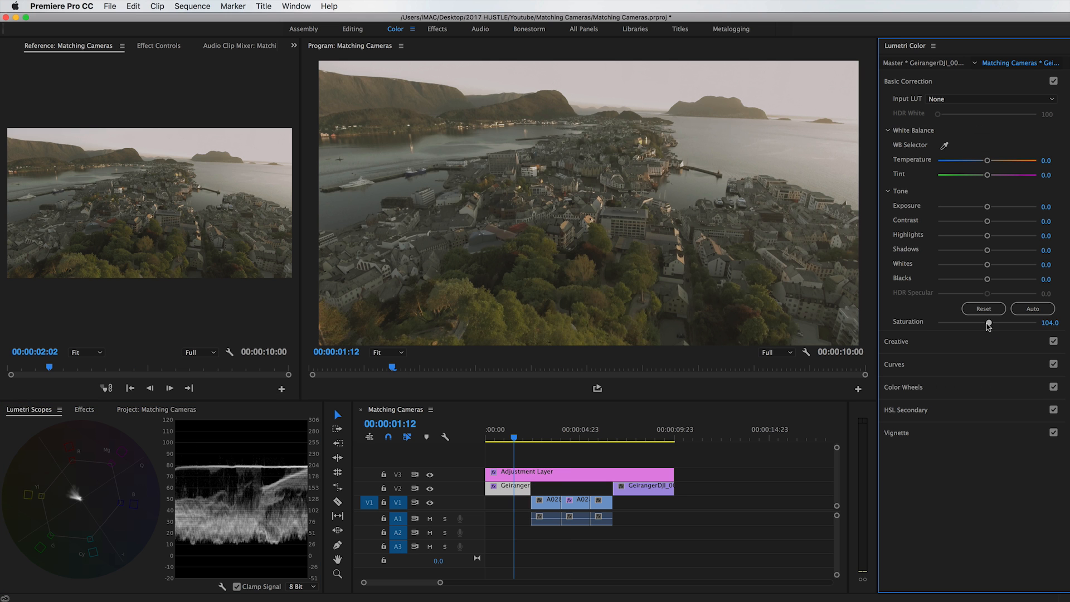
Try raising the saturation of the first Geiranger clip.
left_click_drag(988, 326, 1042, 326)
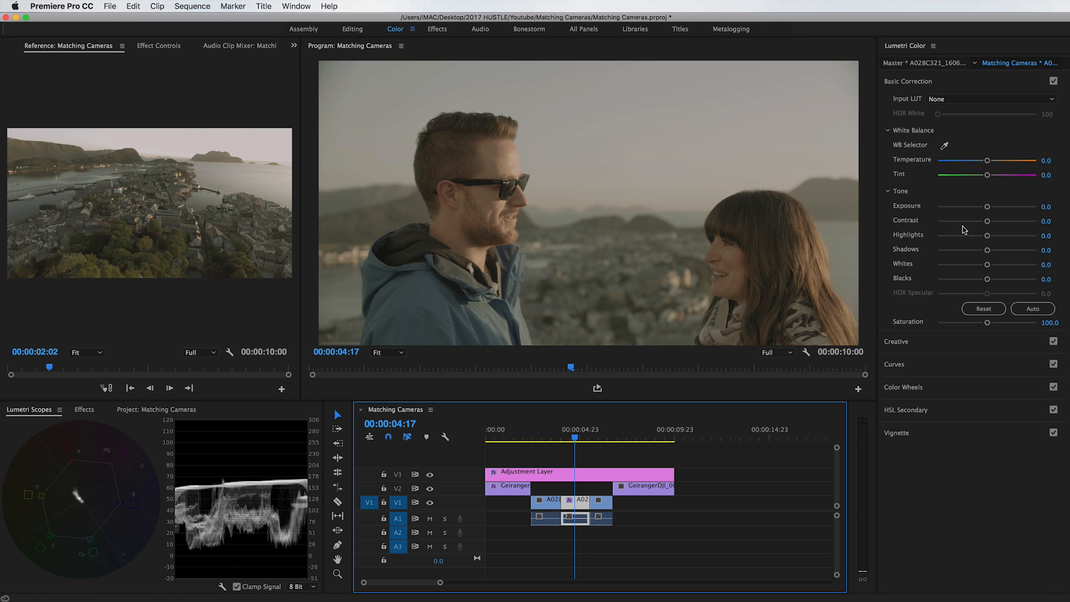
Set the second A028 clip's contrast to 100 and lower its shadows level slightly with the Color Wheels.
left_click_drag(987, 222, 1038, 224)
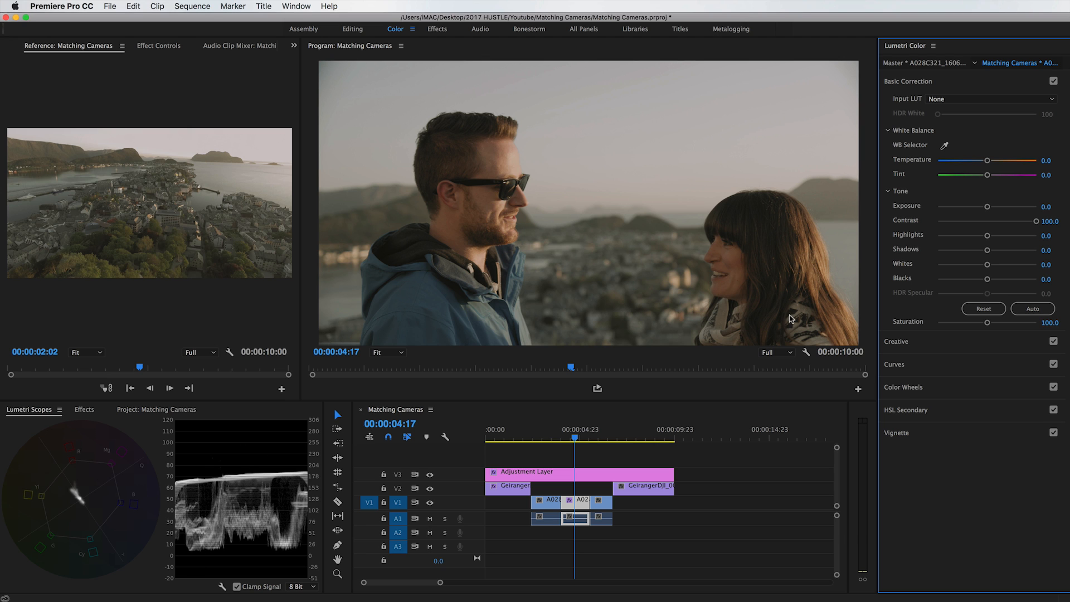
left_click(918, 389)
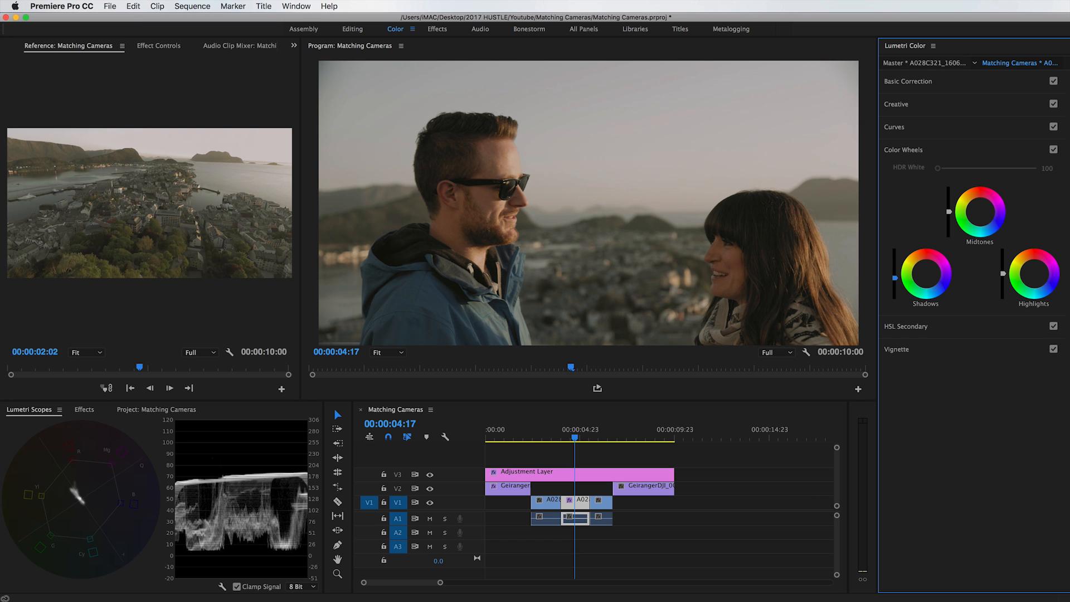
Compare the shot with and without the adjustment layer by toggling the V3 track output.
left_click(460, 473)
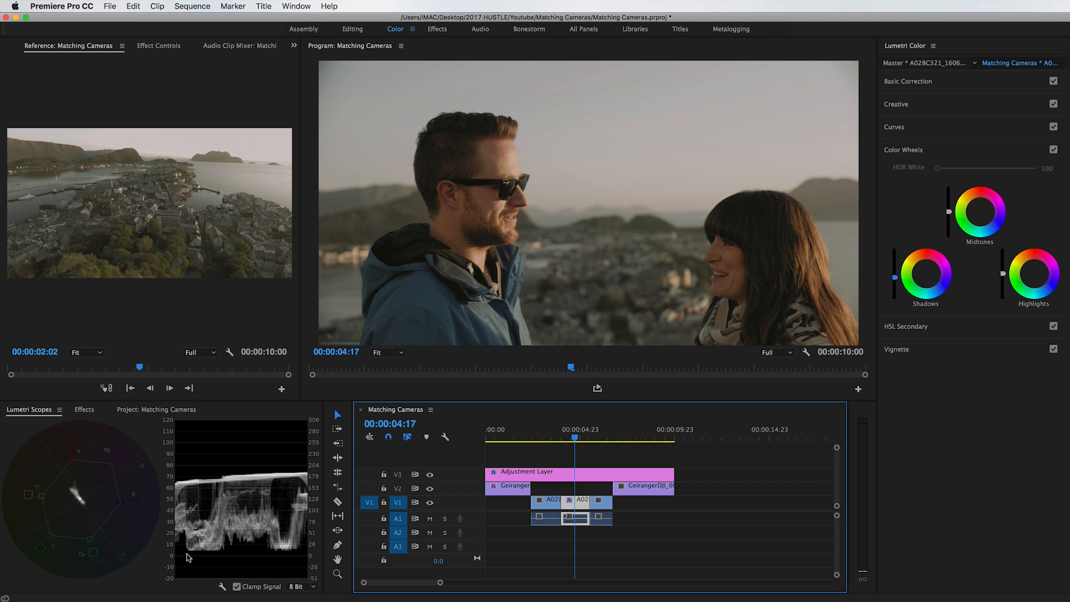
left_click(430, 474)
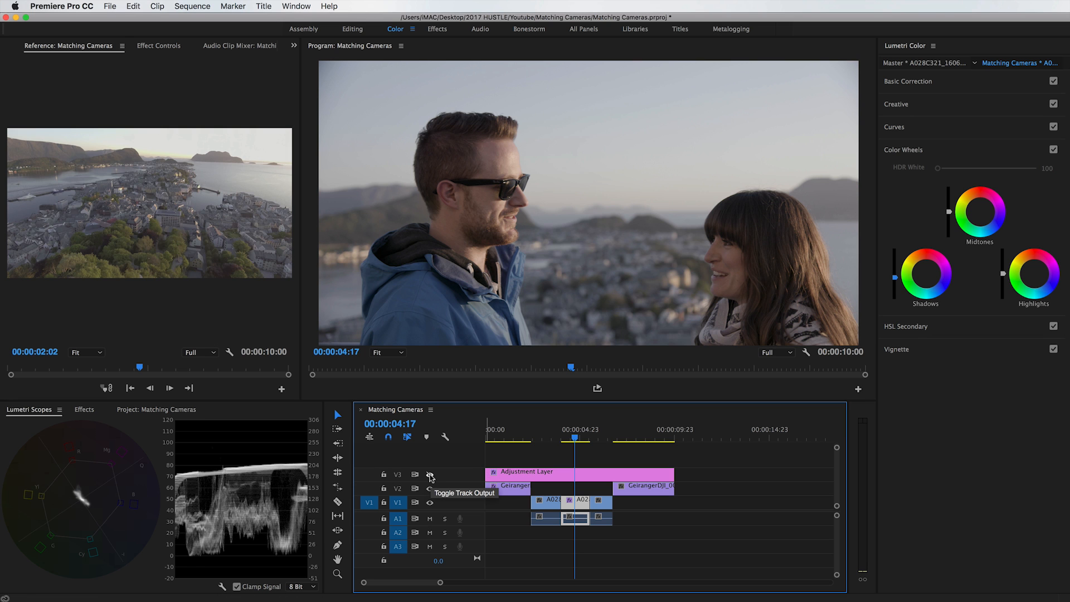
left_click(430, 474)
left_click(430, 474)
left_click(430, 475)
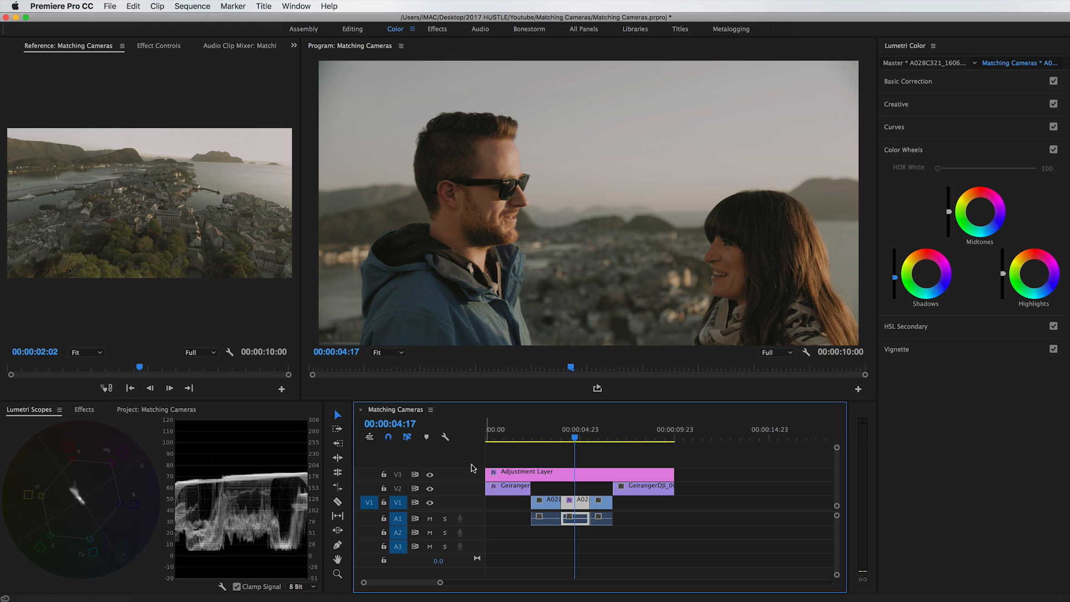
Raise the highlights level and lower the midtones level of the second A028 clip with the Color Wheels.
left_click(1003, 273)
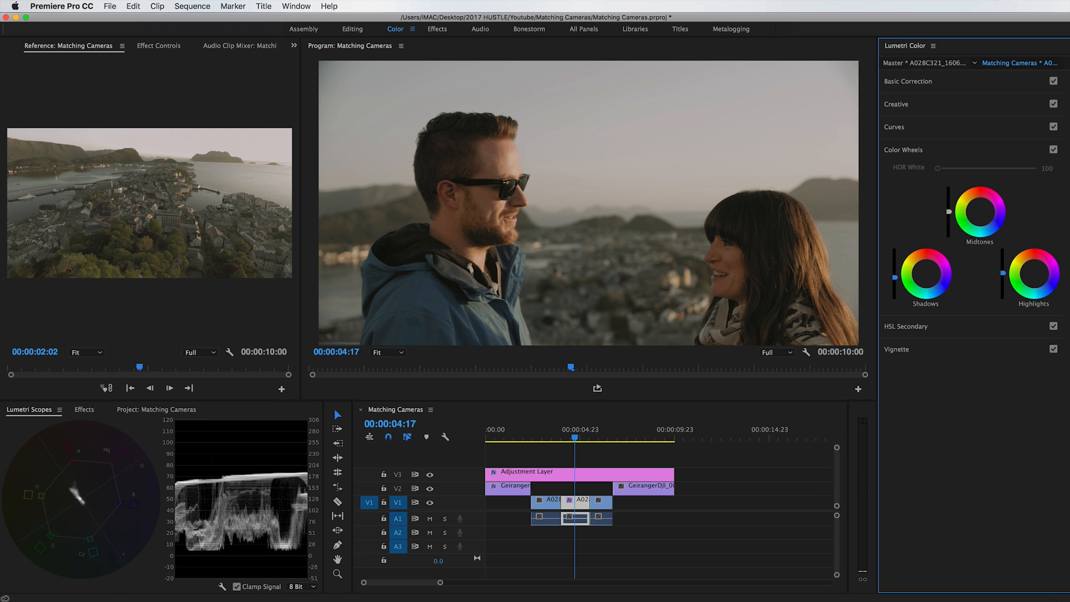
left_click_drag(1003, 269, 1003, 260)
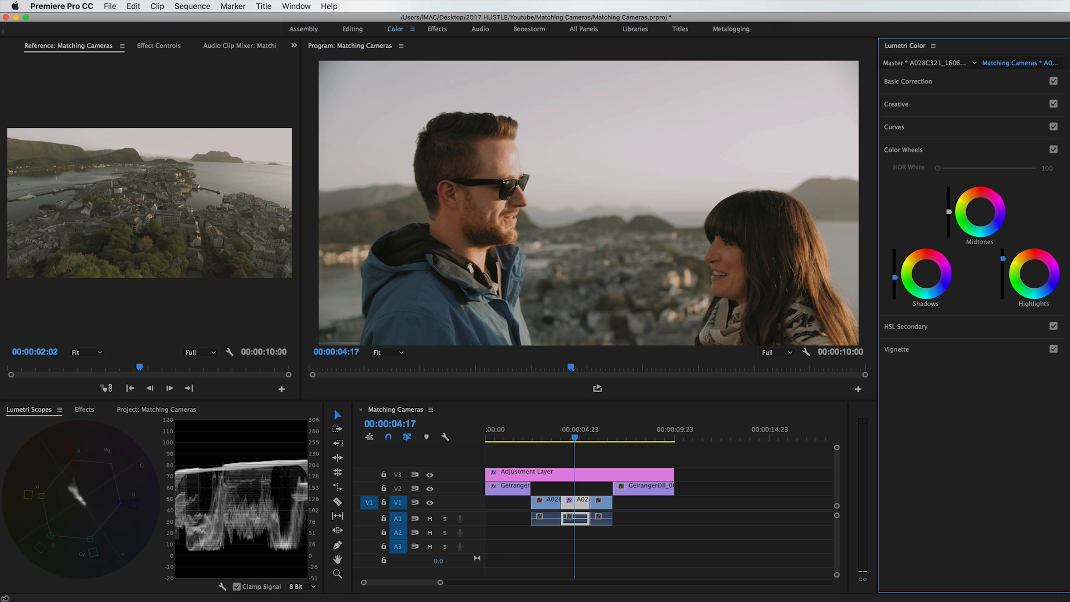
left_click_drag(1003, 258, 1004, 260)
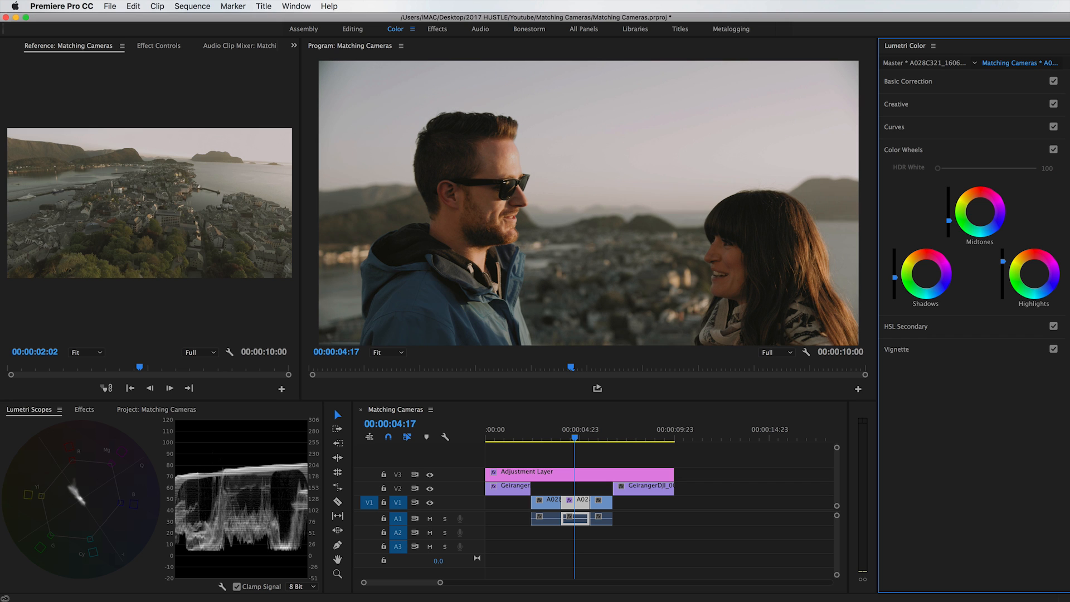
left_click_drag(949, 221, 949, 230)
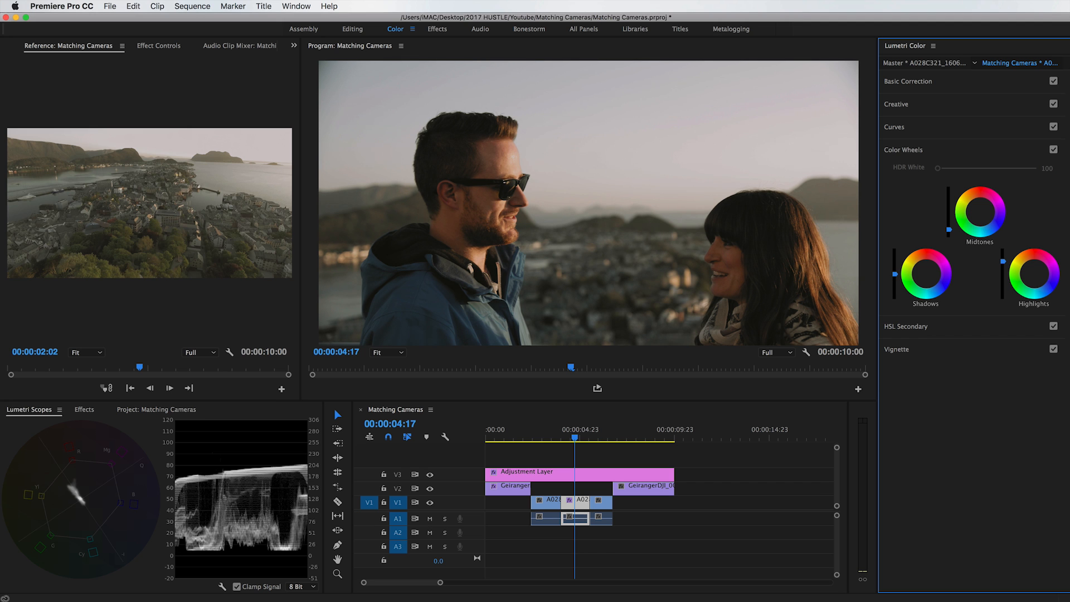
left_click_drag(955, 225, 954, 221)
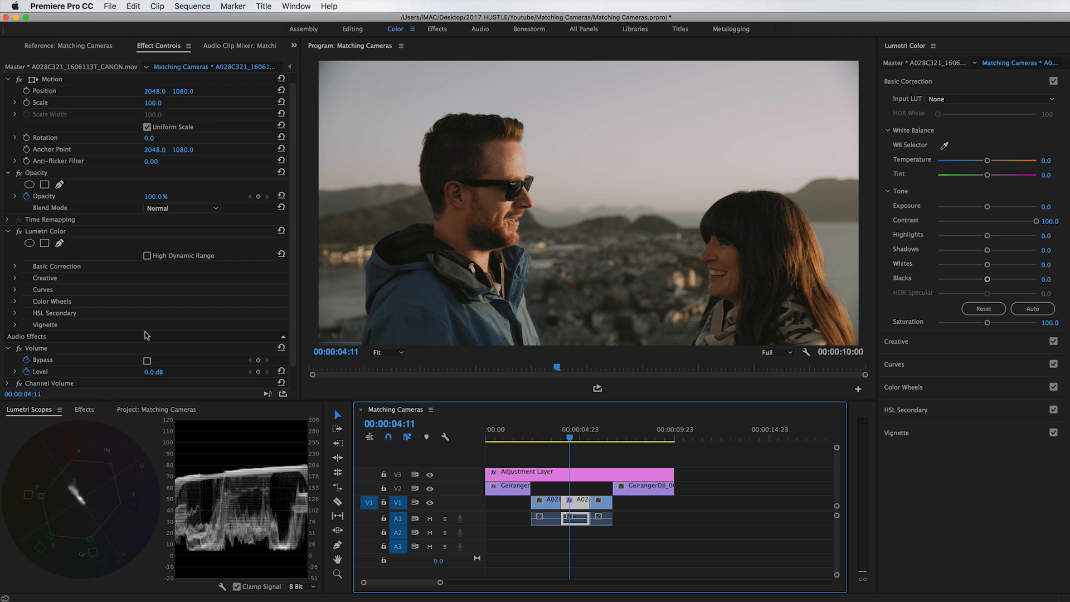
Compare the second A028 clip before and after grading by toggling its Lumetri Color effect.
left_click(18, 232)
left_click(18, 231)
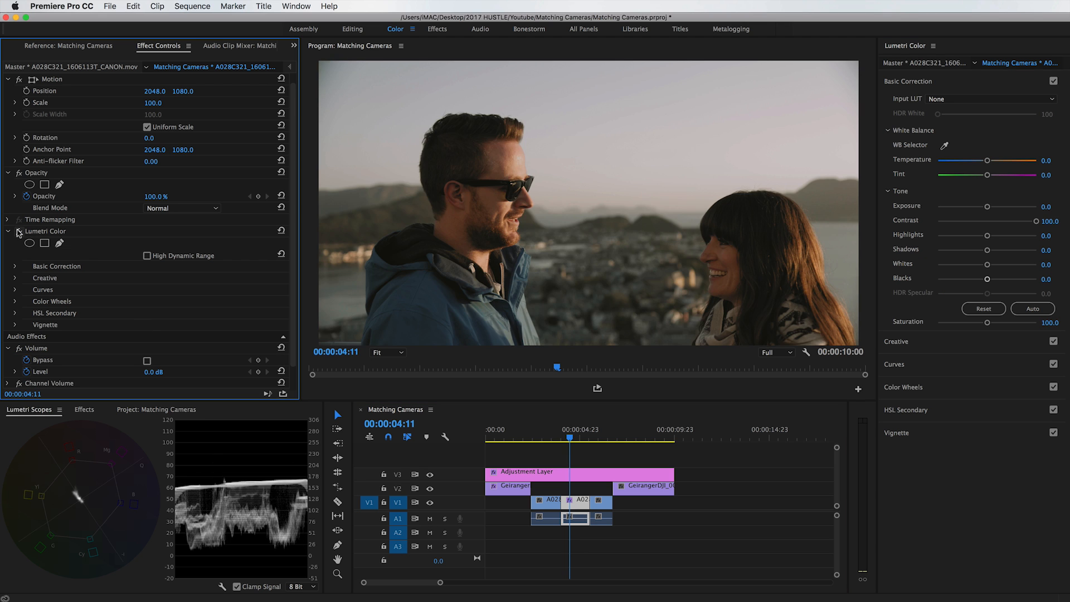
left_click(19, 231)
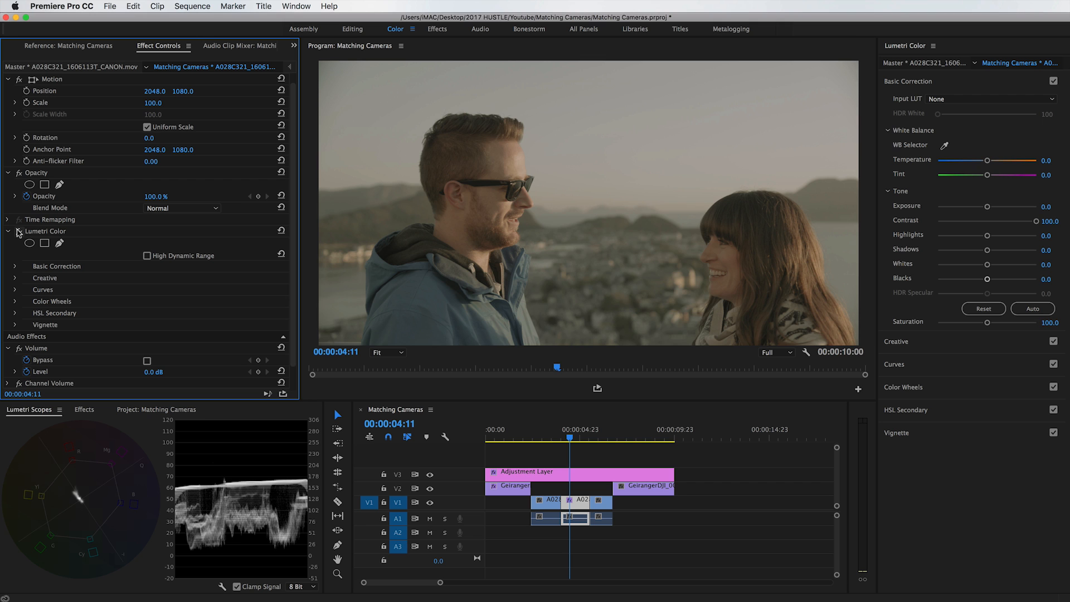
left_click(19, 232)
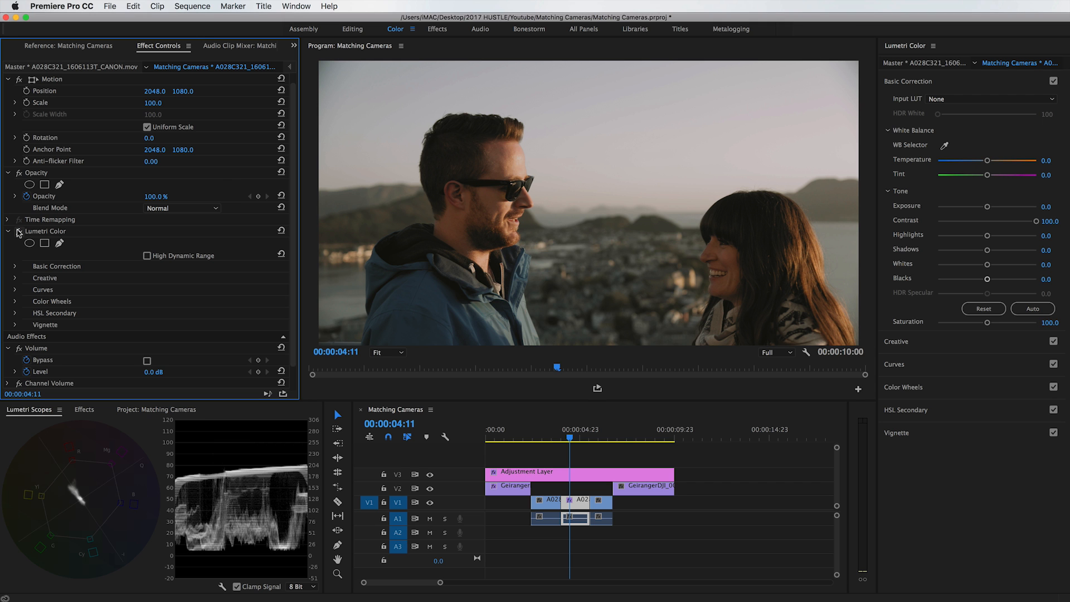
left_click(18, 231)
left_click(18, 231)
left_click(18, 232)
left_click(18, 232)
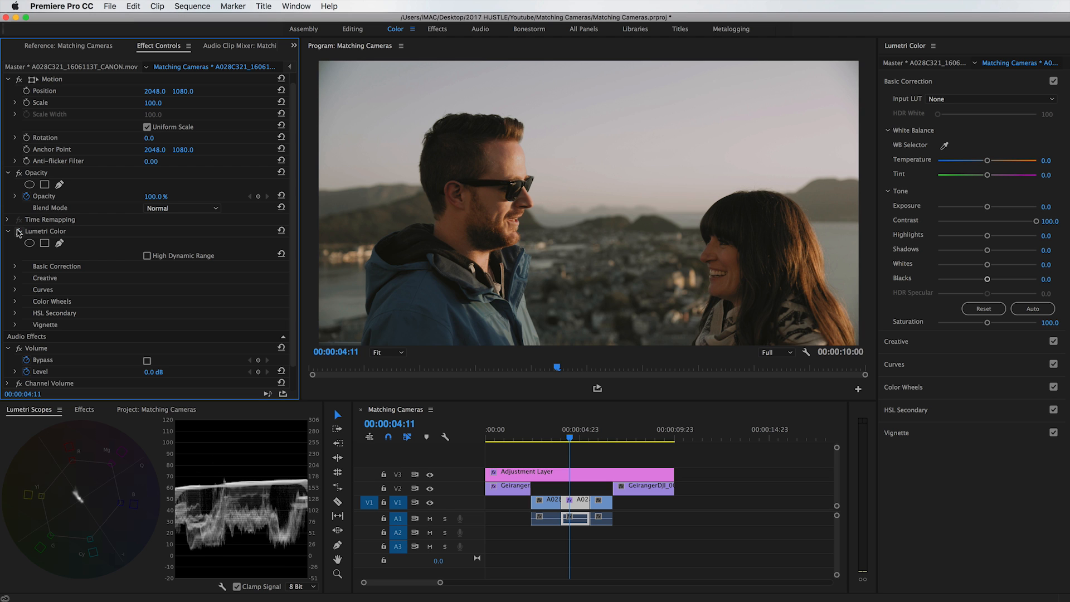
left_click(565, 435)
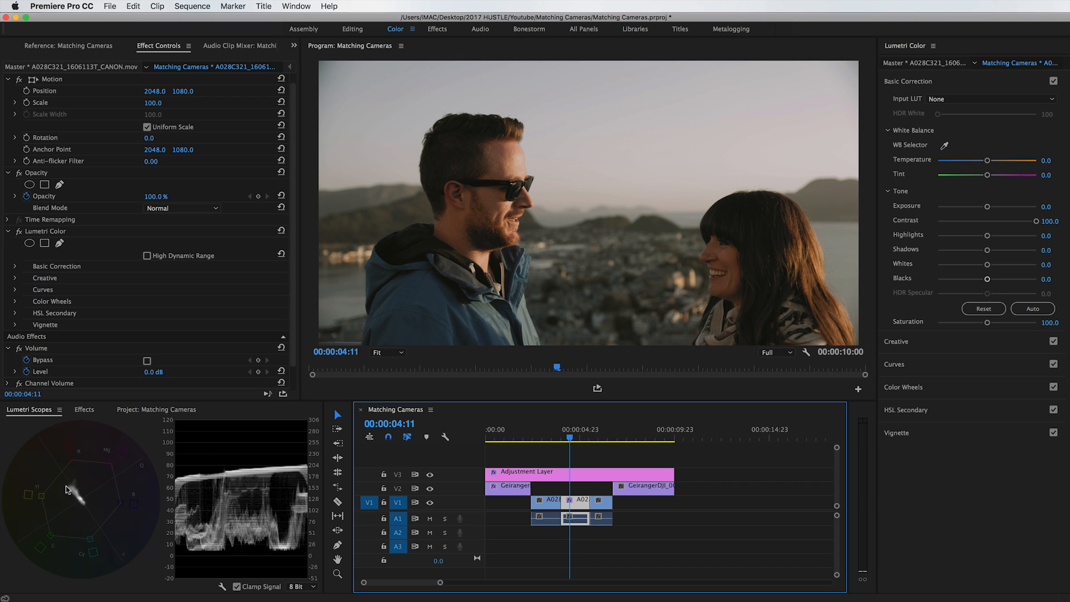
Try a cooler white balance on the second A028 clip with temperature about -39, and reset it.
left_click_drag(980, 163, 967, 162)
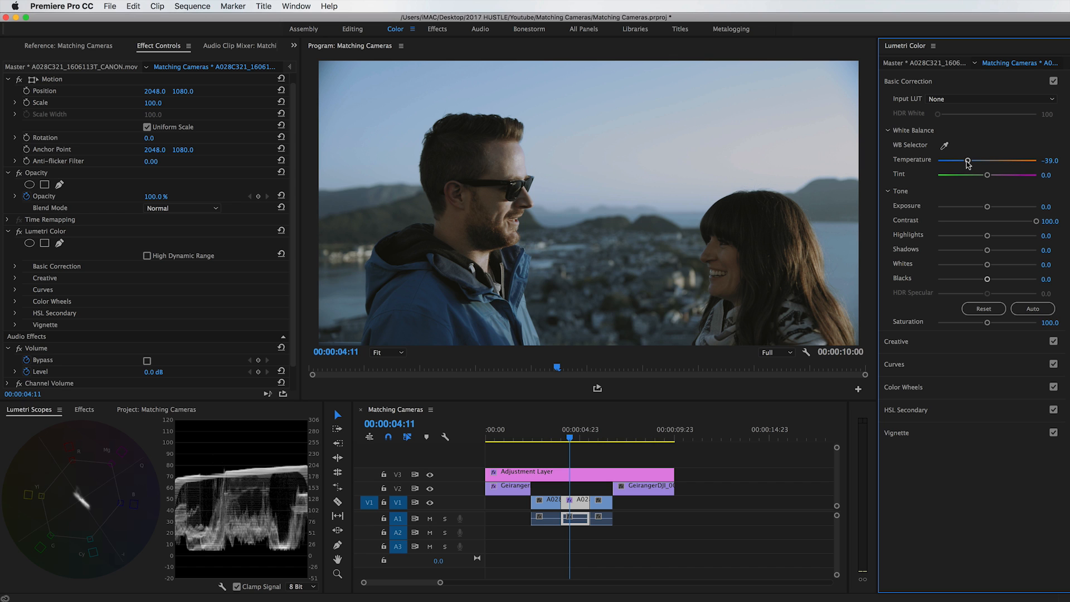
double_click(948, 161)
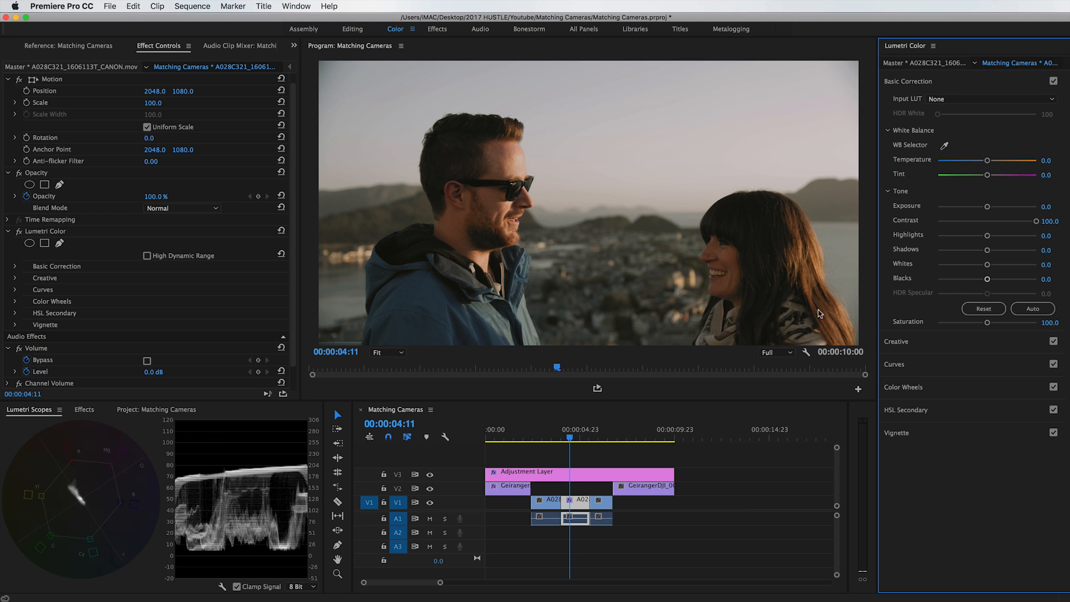
Raise the second A028 clip's saturation slightly in Basic Correction.
left_click_drag(987, 323, 1001, 327)
left_click(909, 81)
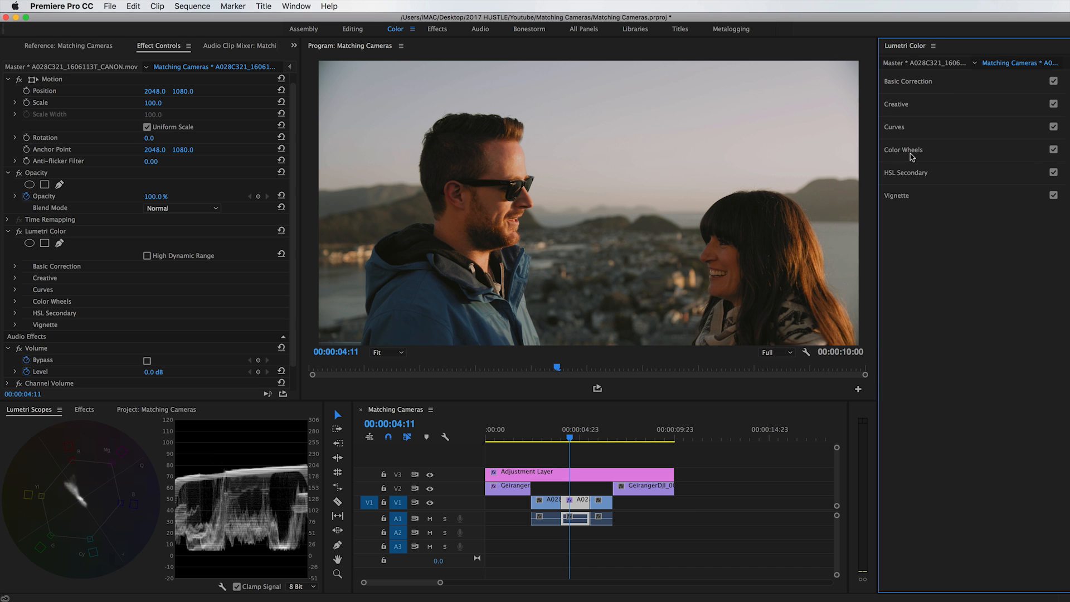
Tint the clip's shadows slightly toward cyan and its midtones and highlights slightly toward orange with the Color Wheels.
left_click(910, 152)
left_click_drag(926, 273, 927, 278)
left_click_drag(979, 211, 980, 209)
left_click_drag(927, 277, 926, 280)
left_click_drag(980, 209, 980, 209)
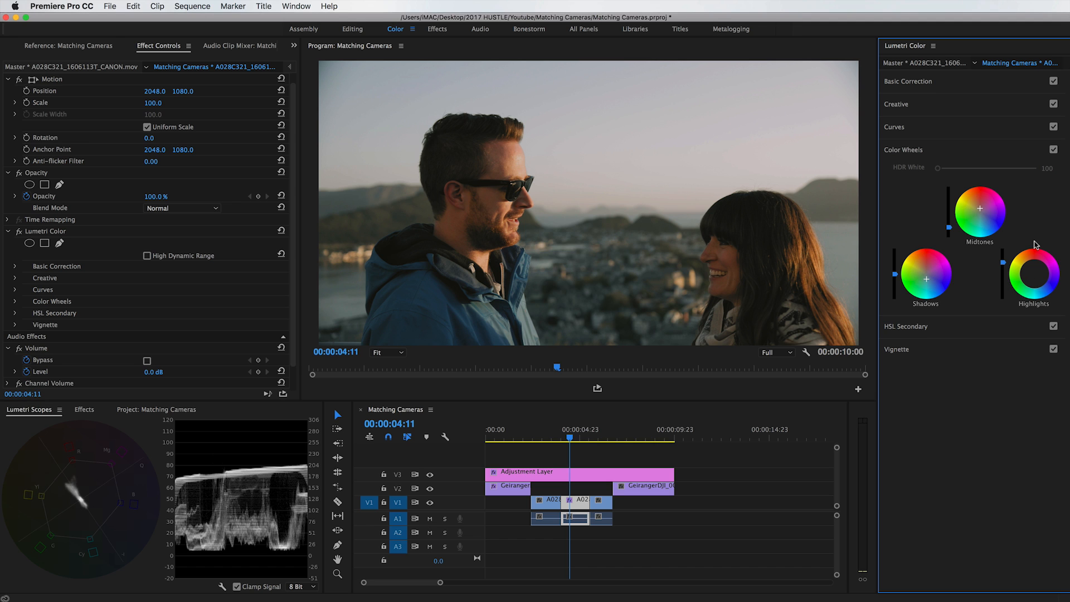
left_click_drag(1034, 272, 1031, 267)
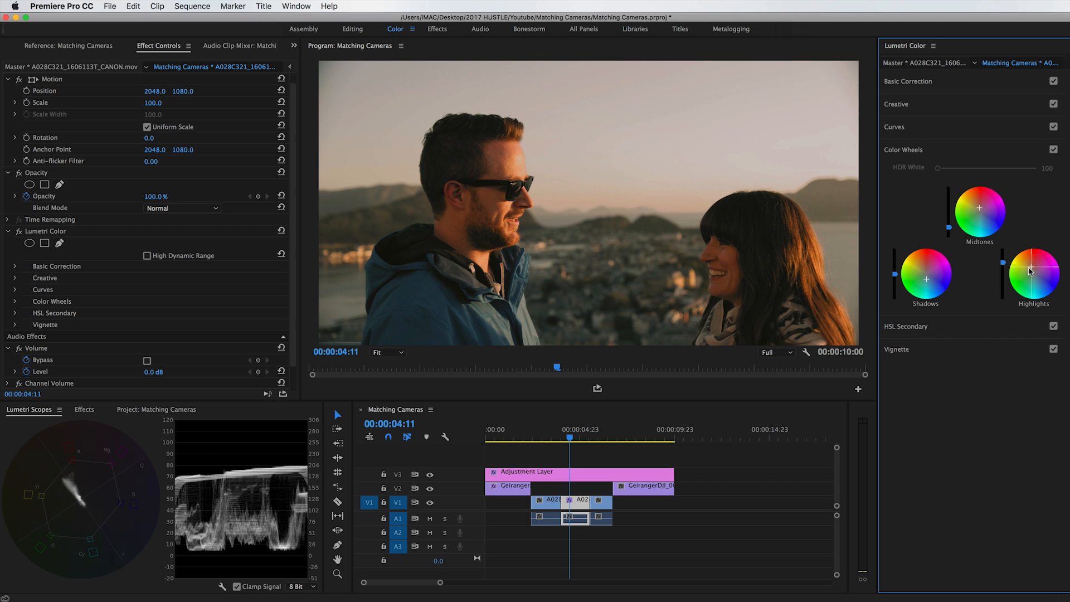
left_click_drag(1031, 267, 1032, 270)
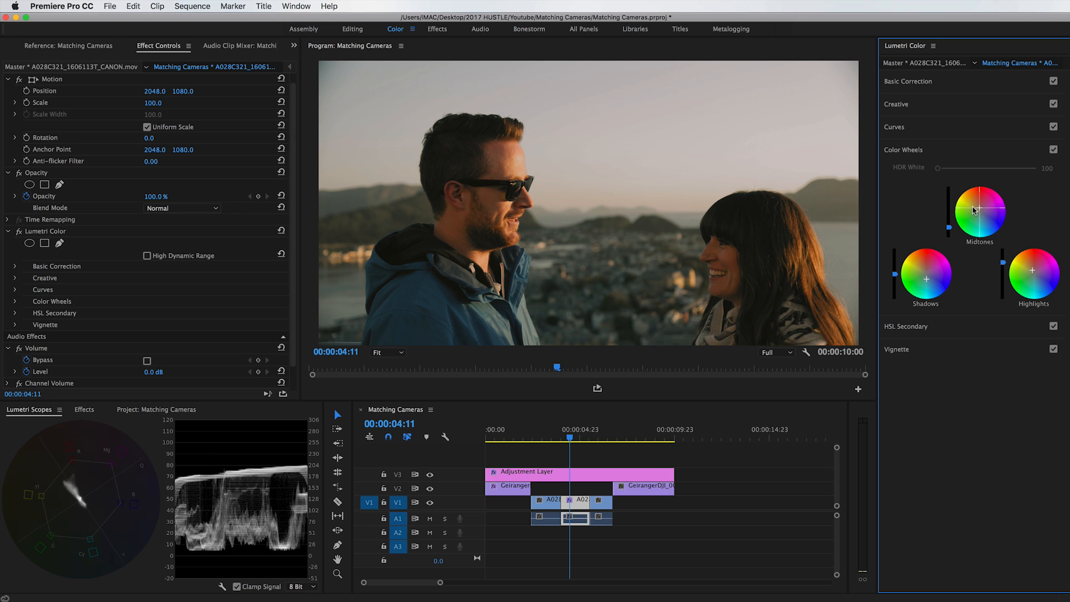
Compare the shot with and without the Color Wheels adjustments by toggling that section.
left_click(1054, 149)
left_click(1053, 149)
left_click(1054, 149)
left_click(1054, 149)
left_click(1053, 149)
left_click(1054, 149)
Copy the Lumetri Color effect from the second A028 clip to the first A028 clip.
left_click(568, 436)
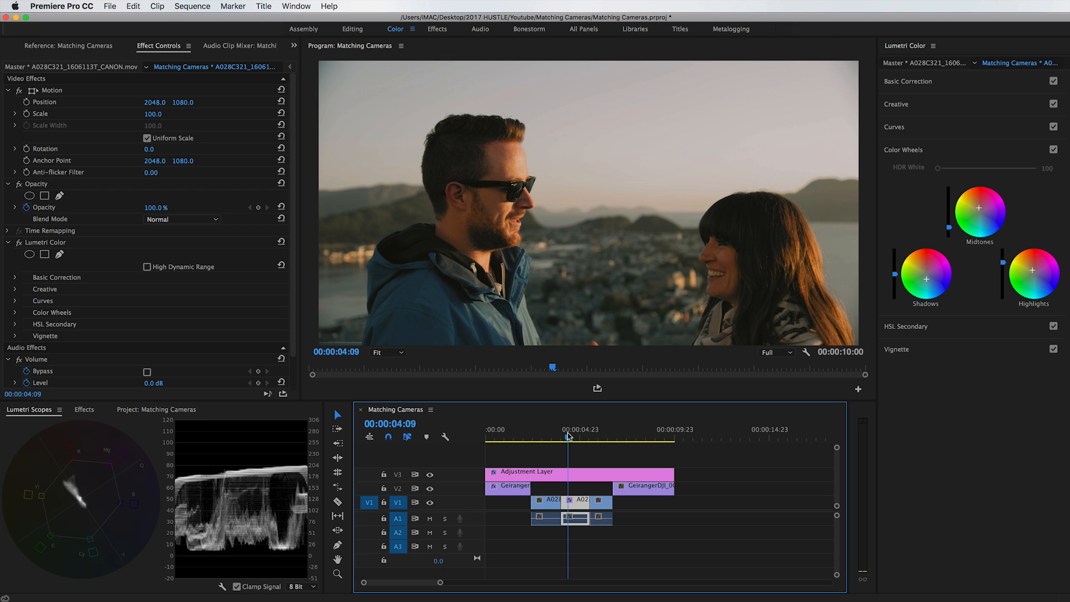
left_click(52, 244)
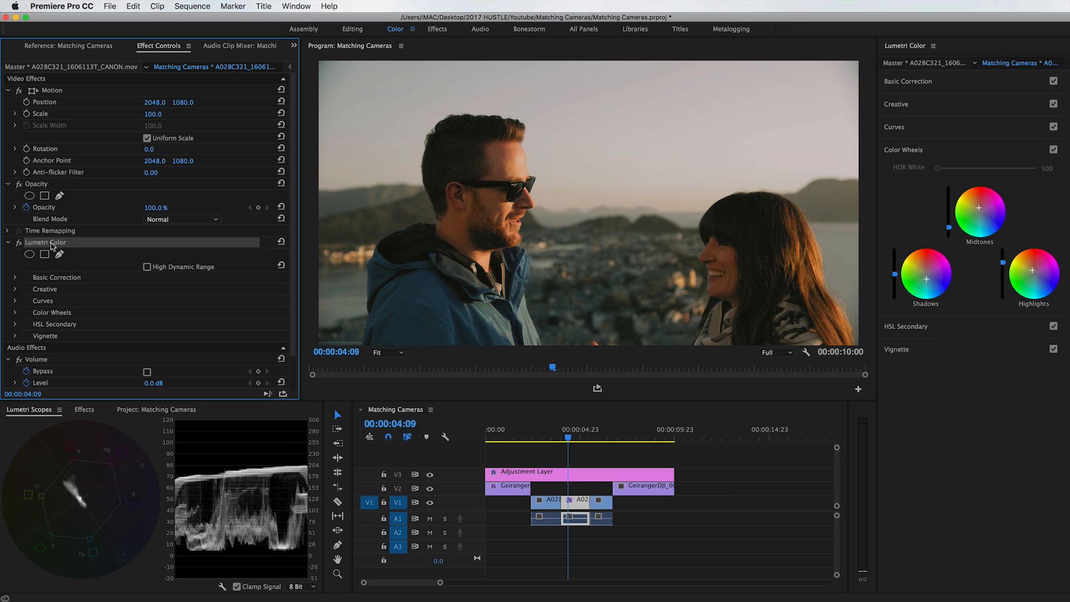
left_click(541, 504)
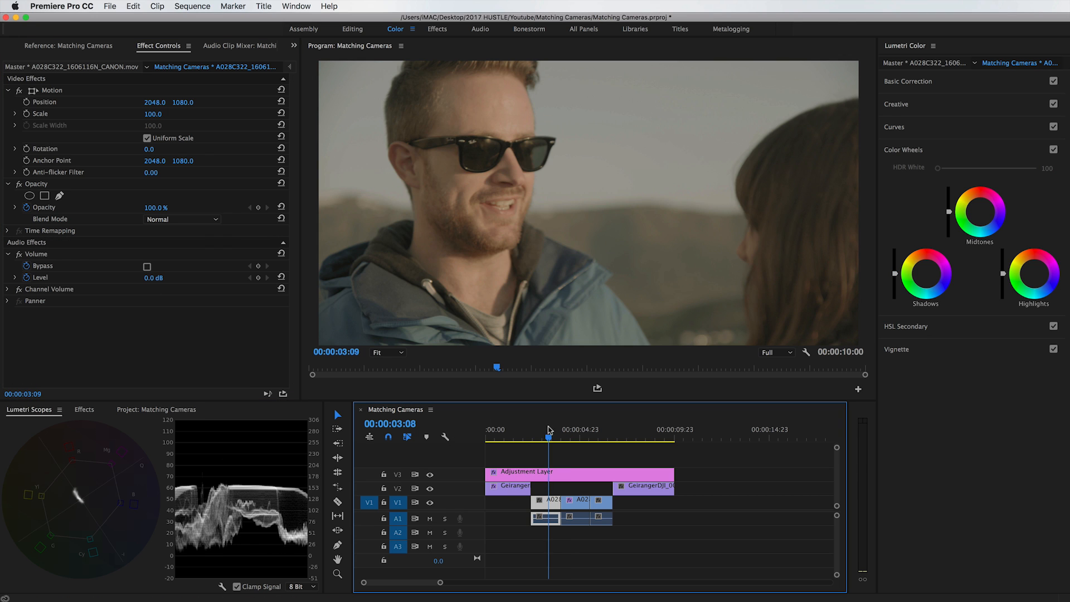
key("super+v")
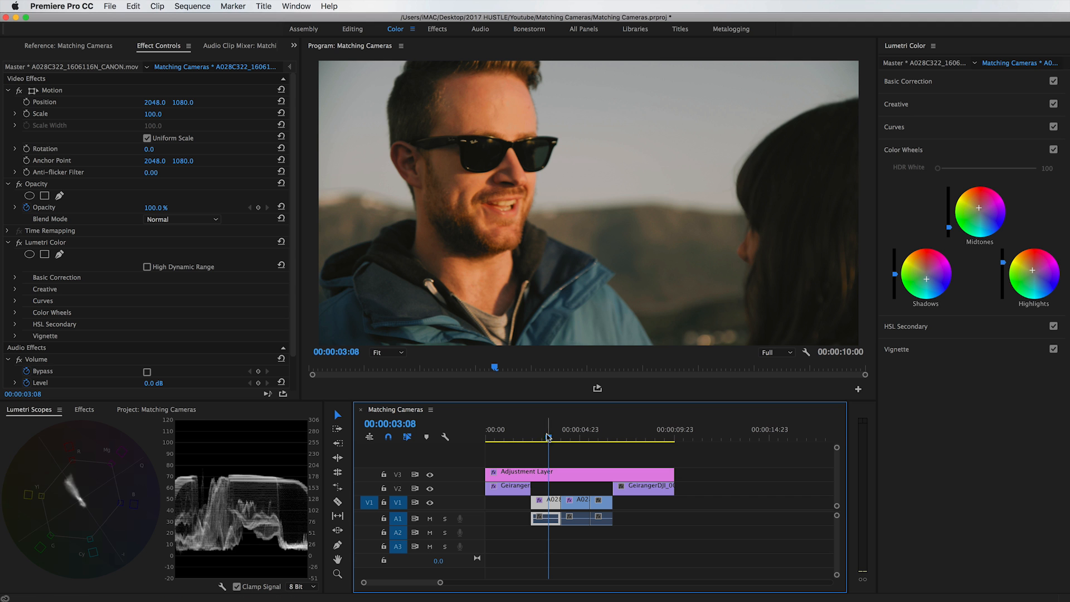
Brighten the first A028 clip's highlights slightly and darken its midtones slightly with the Color Wheels.
left_click(545, 438)
mouse_move(545, 438)
left_mouse_down()
mouse_move(572, 442)
mouse_move(552, 444)
mouse_move(563, 456)
mouse_move(546, 457)
mouse_move(559, 445)
mouse_move(545, 446)
left_mouse_up()
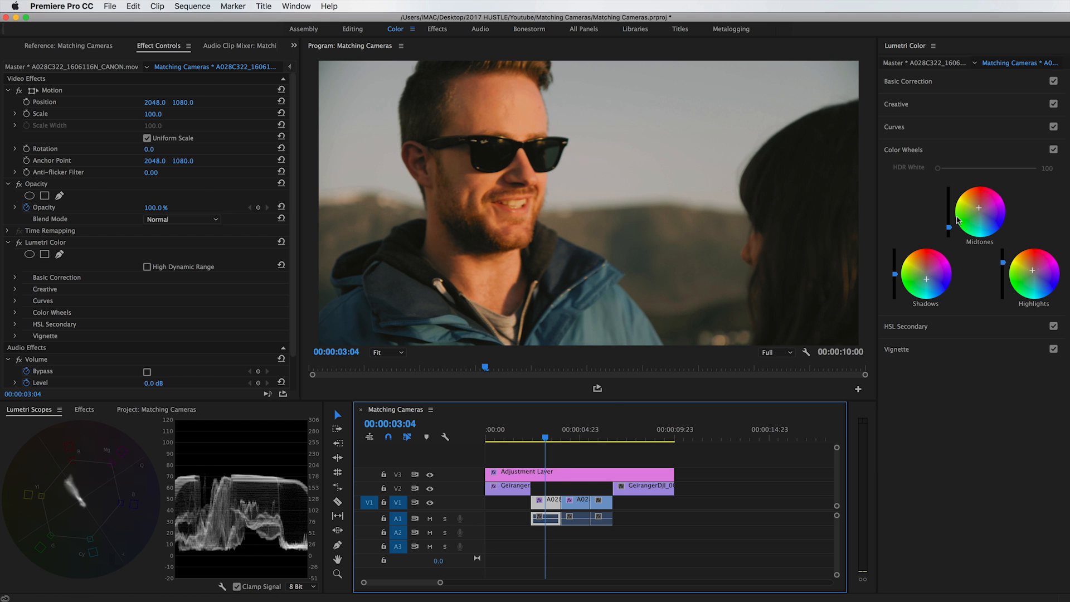
left_click(1003, 263)
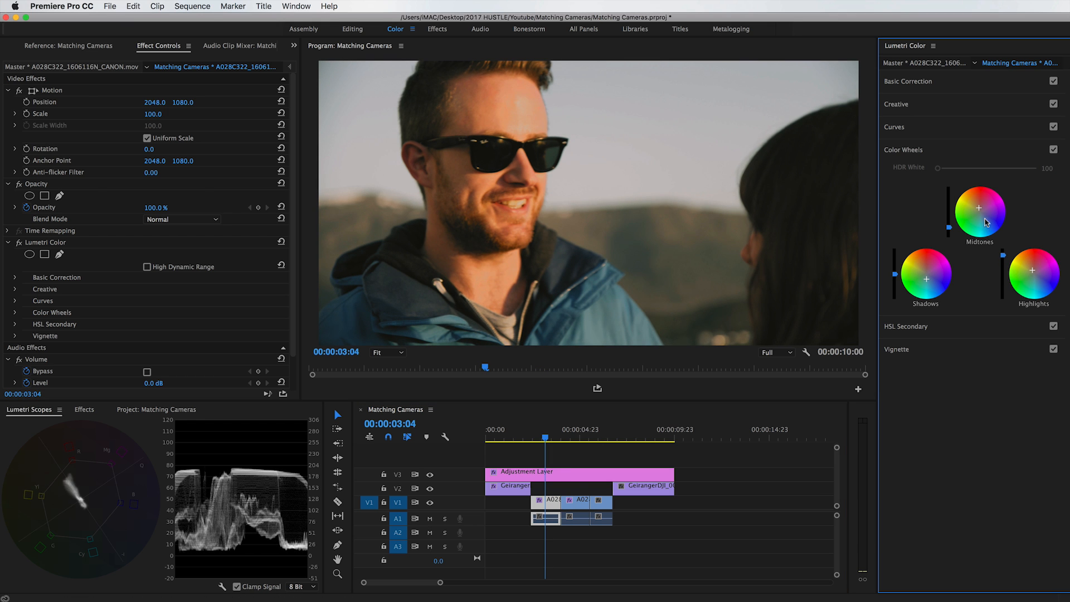
left_click_drag(950, 230, 949, 235)
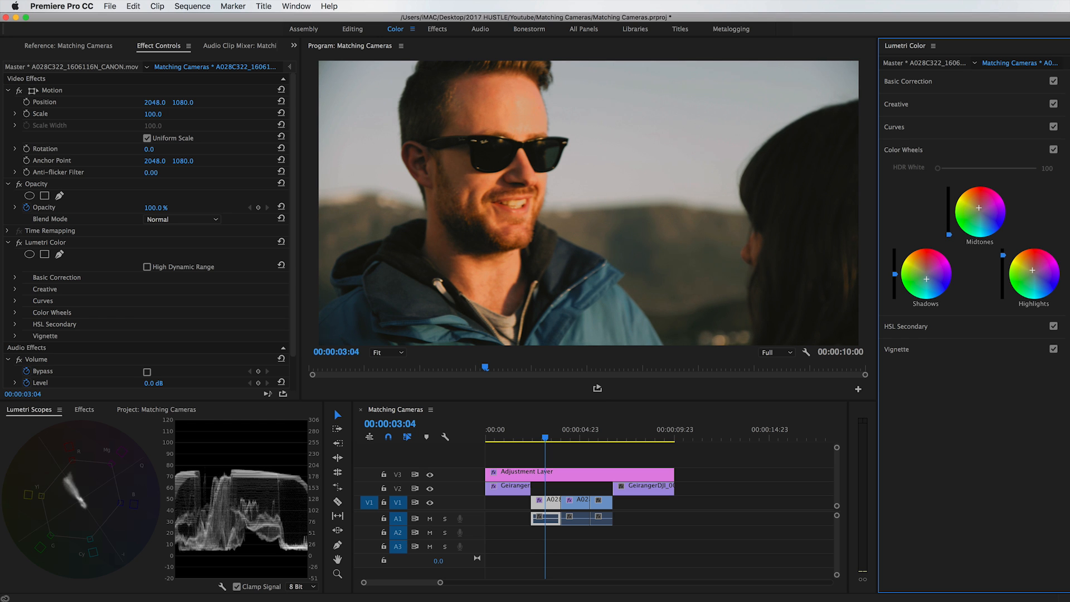
Lower the first A028 clip's saturation to 115.3 and compare the shot with the second A028 clip.
left_click_drag(558, 442, 556, 450)
left_click(938, 85)
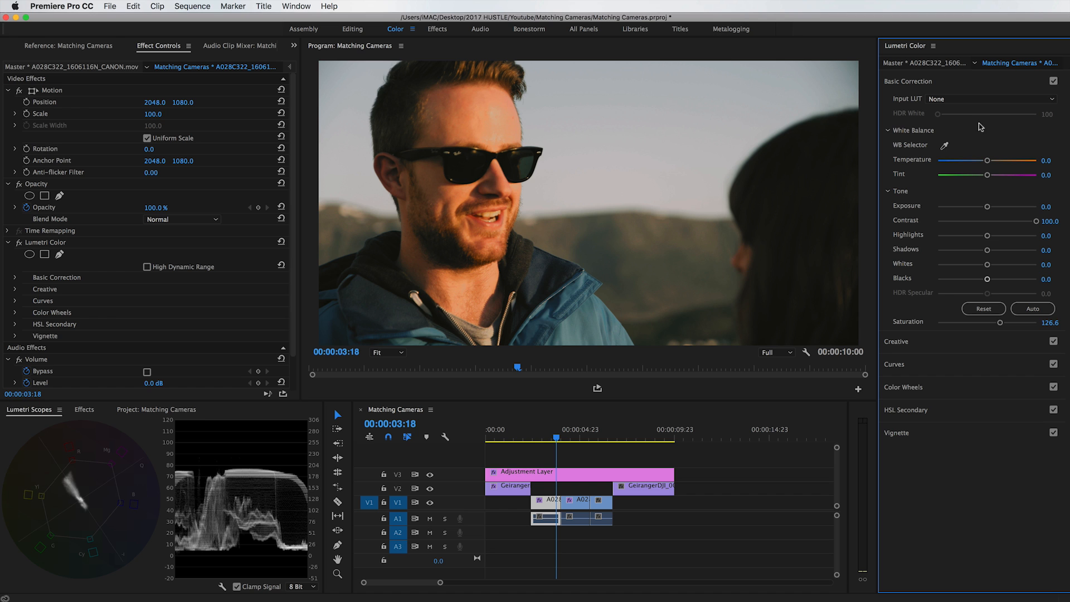
left_click_drag(998, 323, 996, 323)
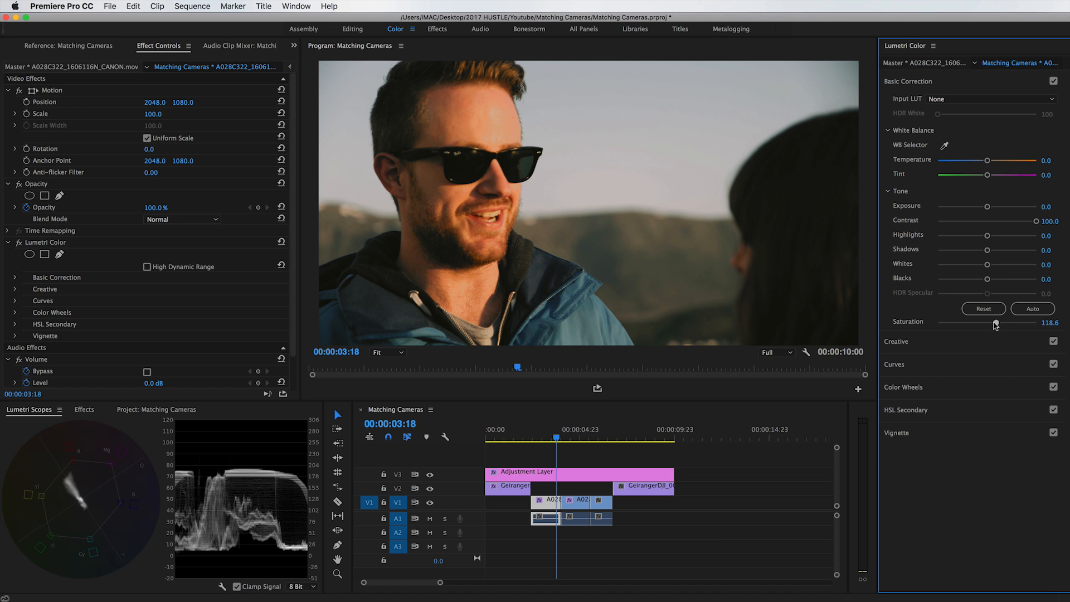
left_click(560, 436)
left_click(564, 437)
left_click(554, 437)
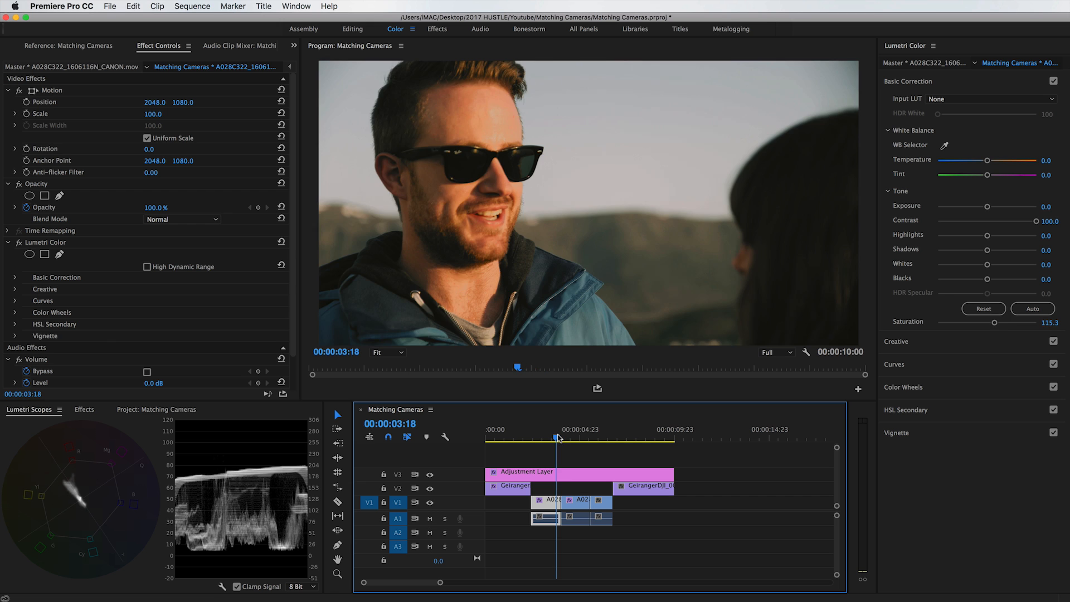
left_click(567, 437)
left_click_drag(567, 435, 556, 438)
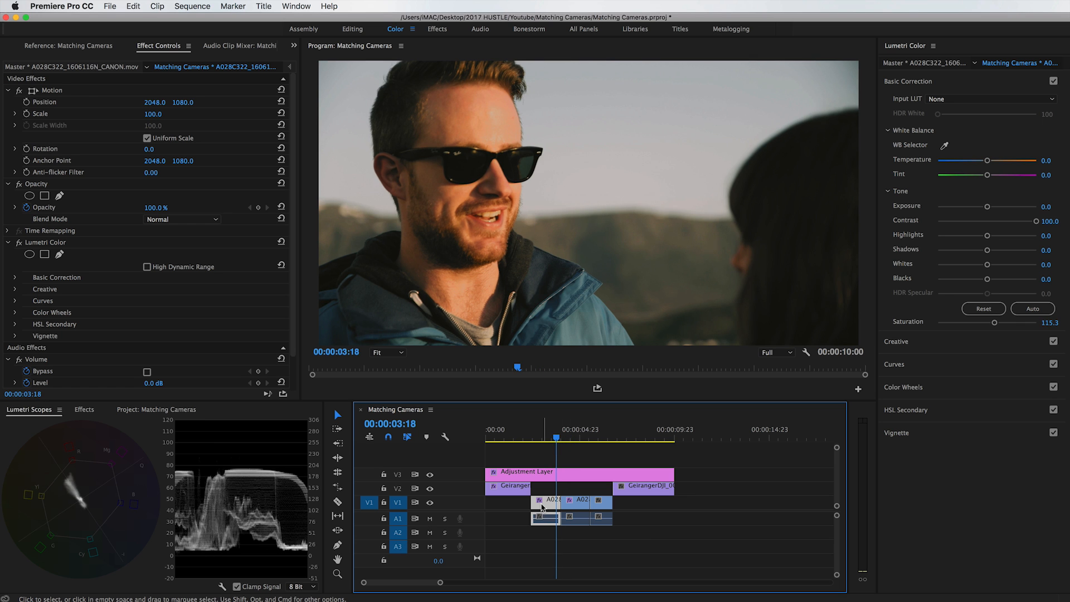
Copy the Lumetri Color effect from the second A028 clip to the third A028 clip.
left_click(570, 434)
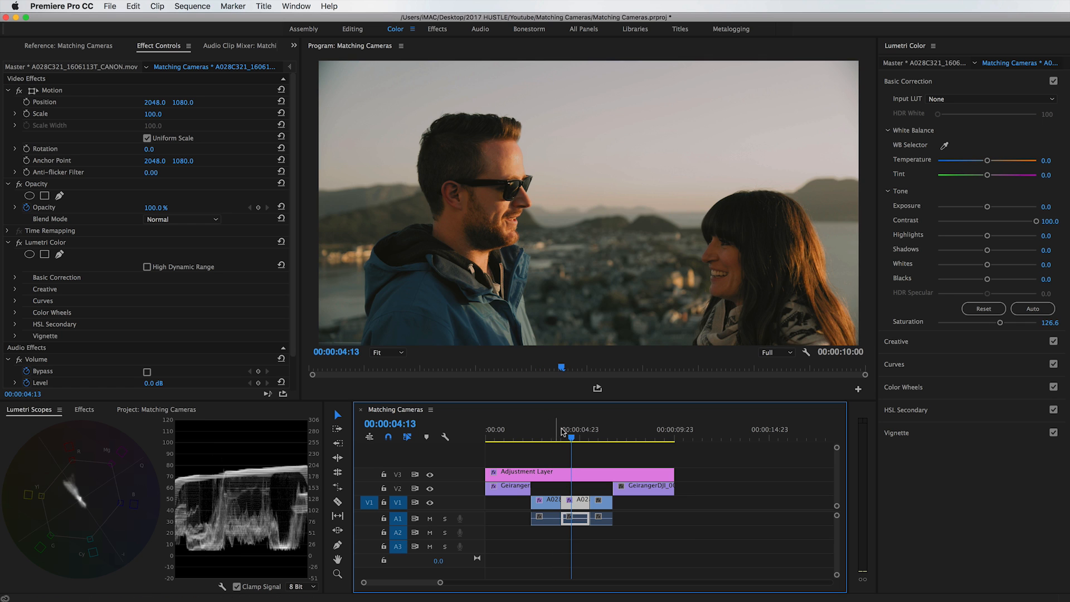
left_click(54, 243)
left_click_drag(593, 438, 592, 439)
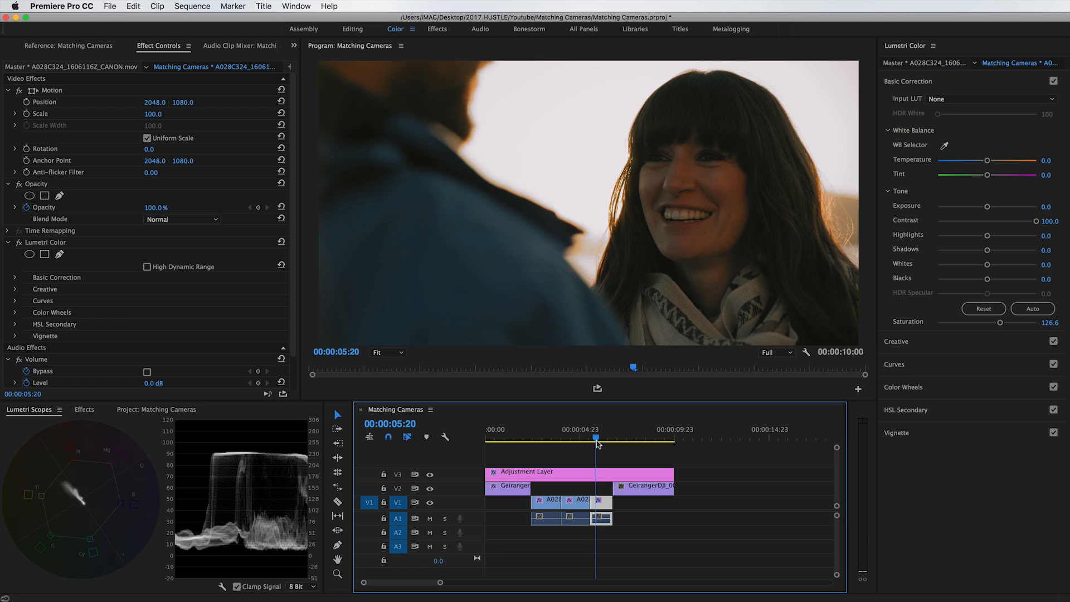
left_click(597, 441)
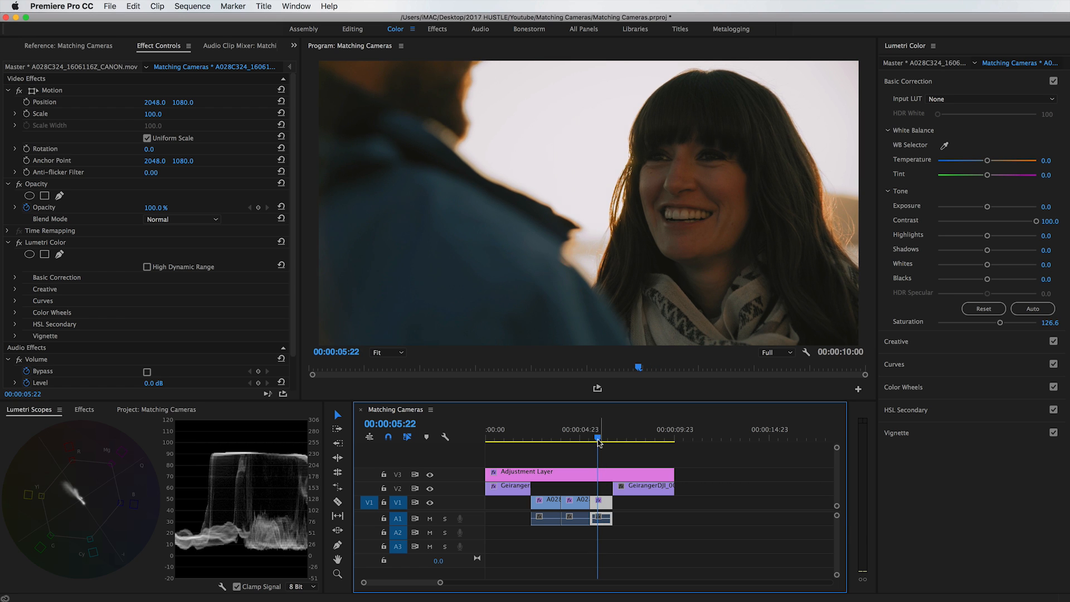
Darken the third A028 clip's shadows and highlights slightly and brighten its midtones with the Color Wheels.
left_click(908, 81)
left_click(906, 150)
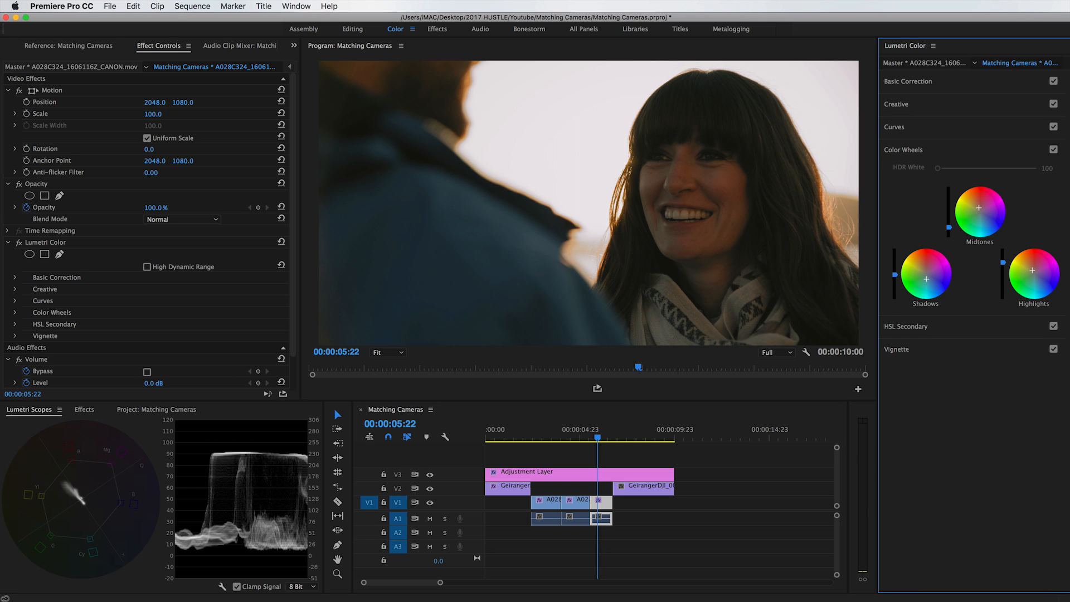
left_click_drag(895, 275, 895, 278)
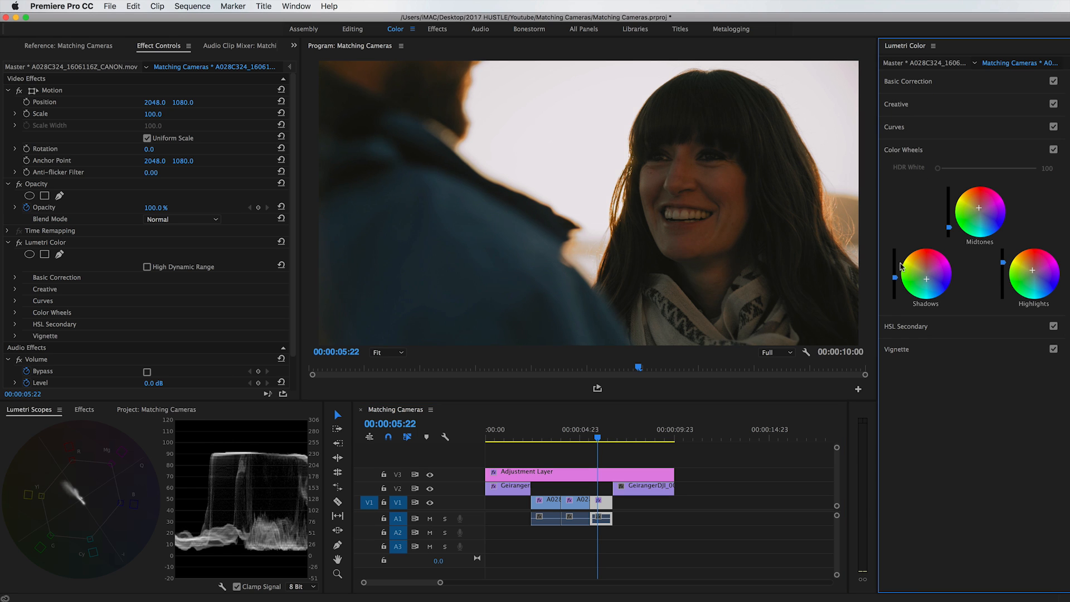
left_click_drag(949, 223, 950, 218)
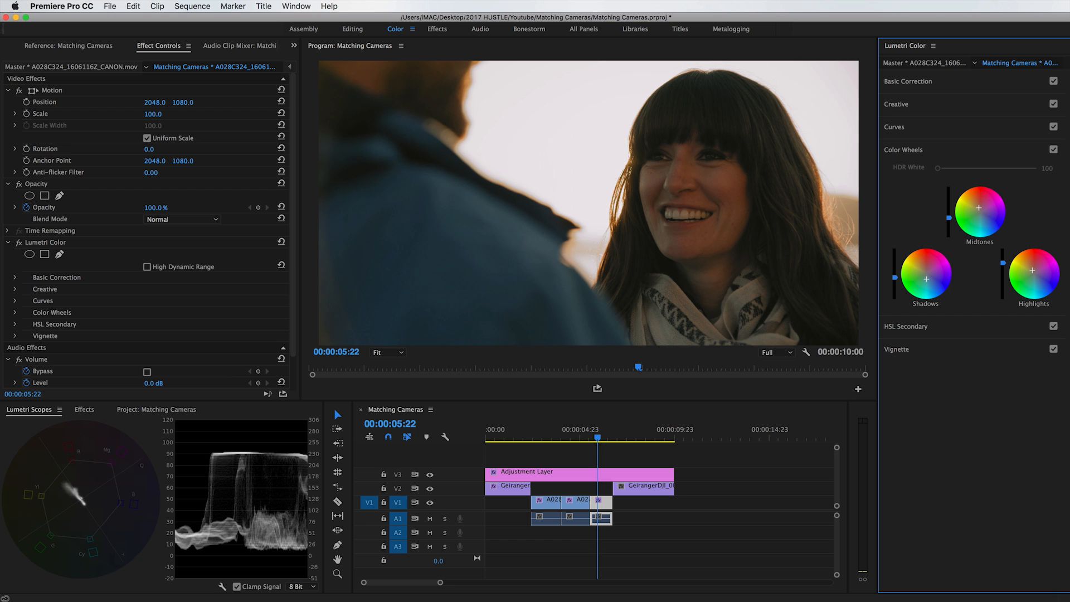
left_click_drag(1002, 267, 1002, 268)
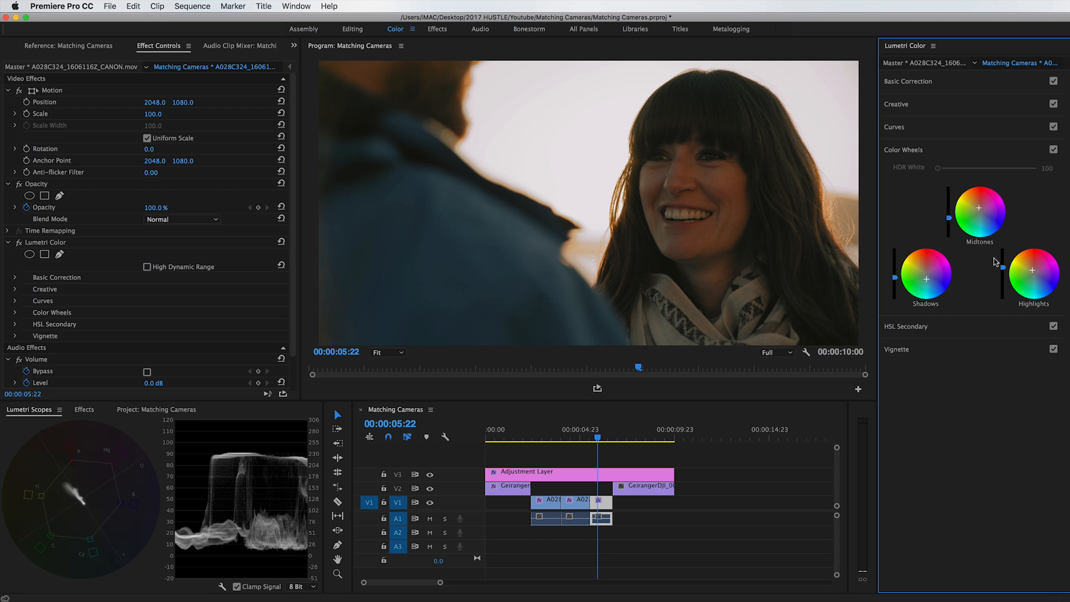
Raise the third A028 clip's saturation to 136.7 in Basic Correction and check the grade through the lens flare.
mouse_move(598, 437)
left_mouse_down()
mouse_move(584, 453)
mouse_move(605, 451)
left_mouse_up()
left_click_drag(605, 451, 600, 451)
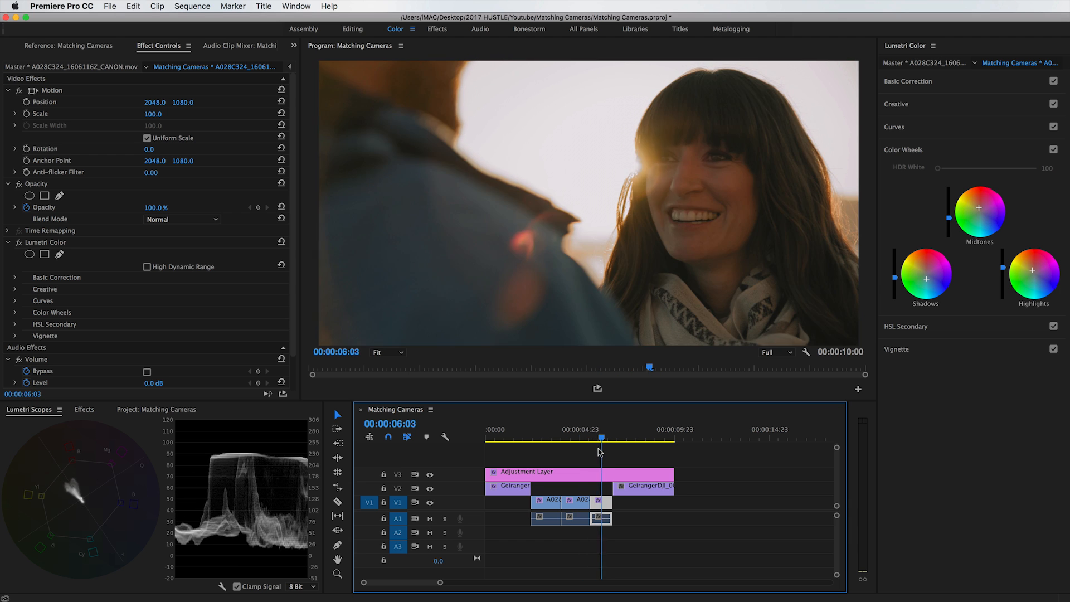
left_click(908, 81)
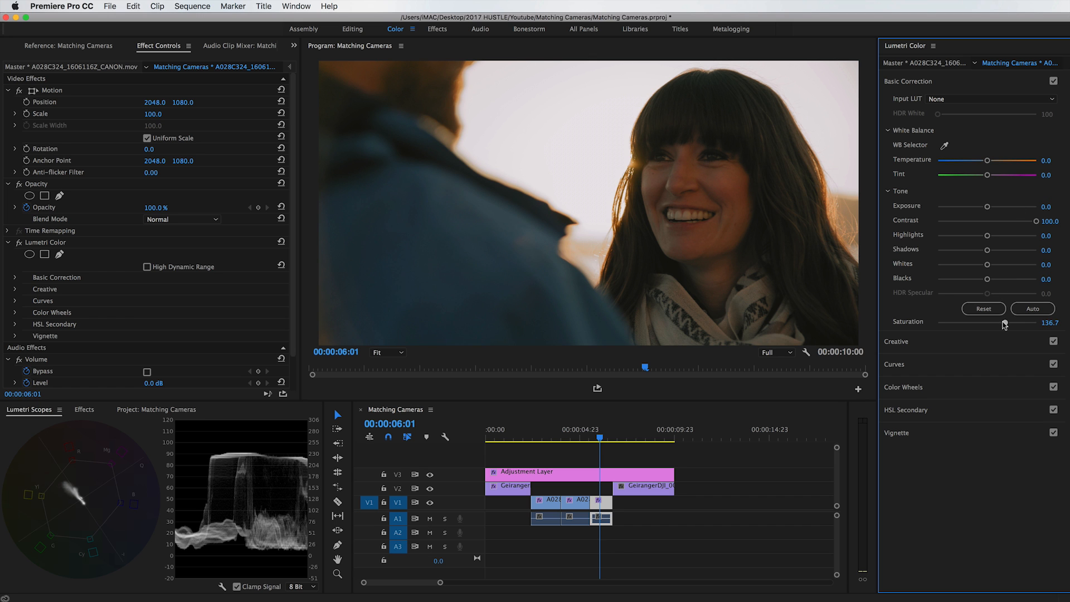
mouse_move(600, 435)
left_mouse_down()
mouse_move(547, 438)
mouse_move(609, 432)
left_mouse_up()
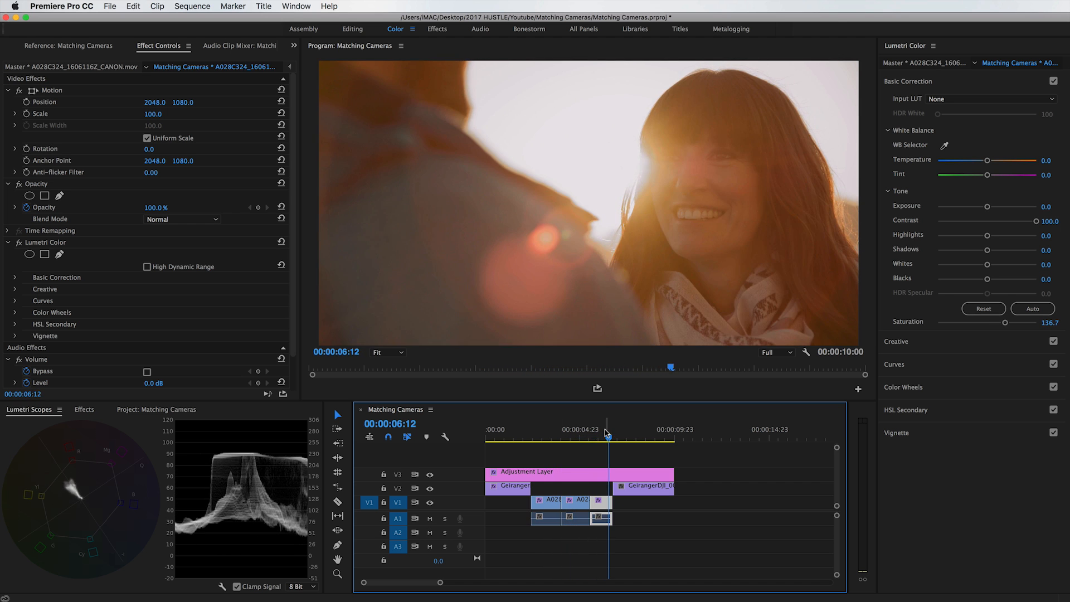
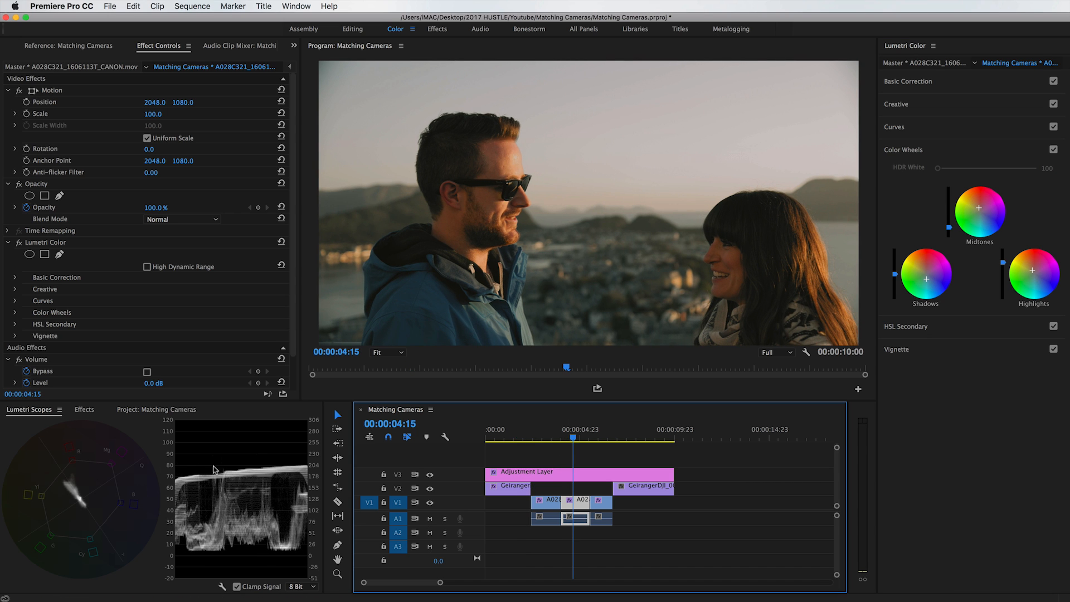
Lower the highlights luminance of the first drone clip, GeirangerDJI_0013, slightly with the Color Wheels.
left_click(518, 434)
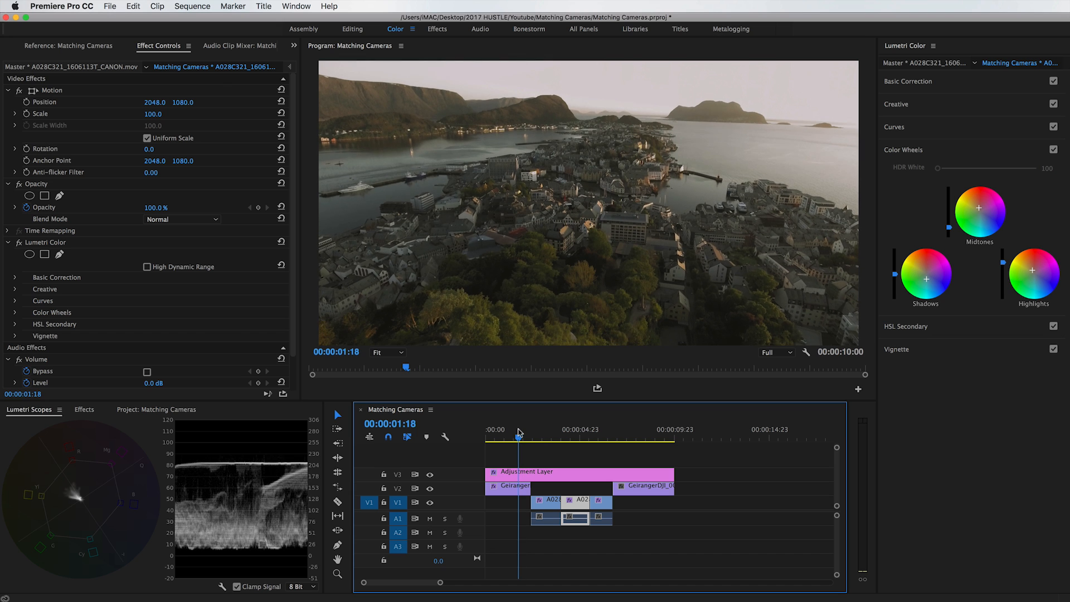
left_click(511, 492)
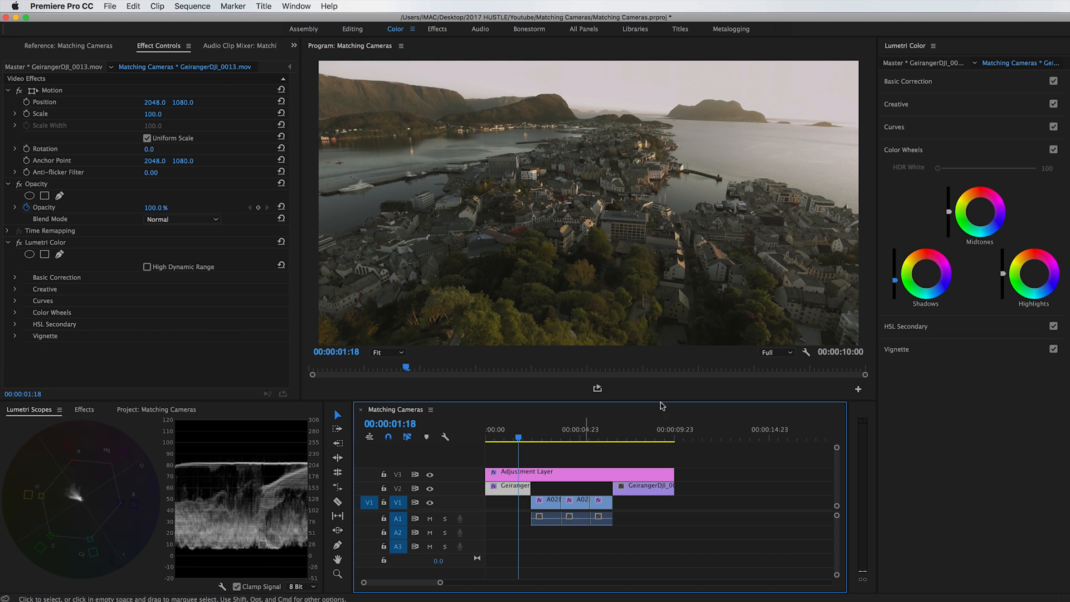
left_click(1002, 276)
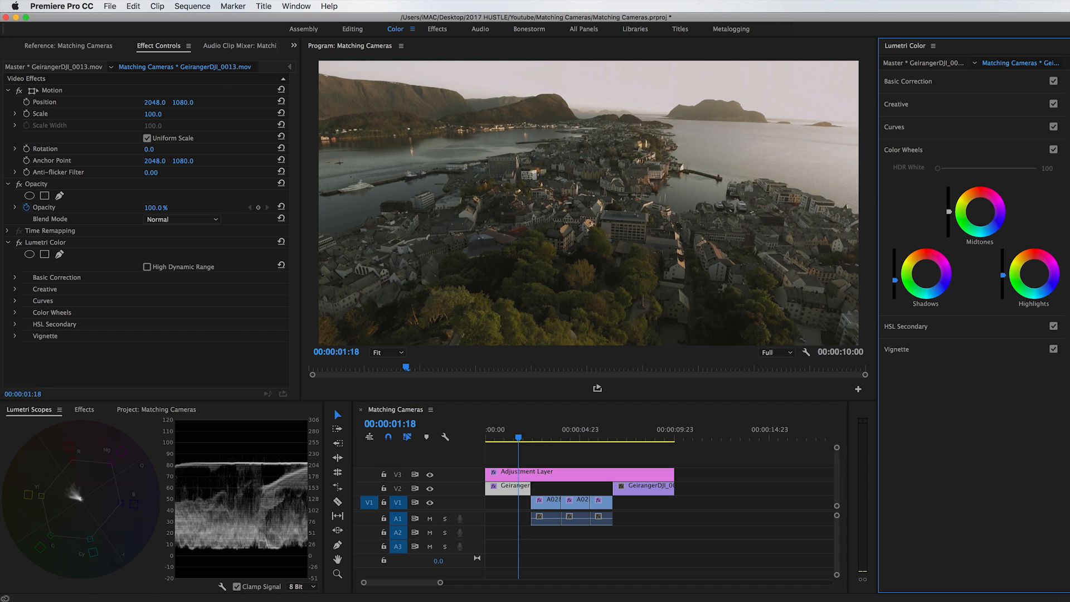
left_click_drag(1003, 277, 1002, 278)
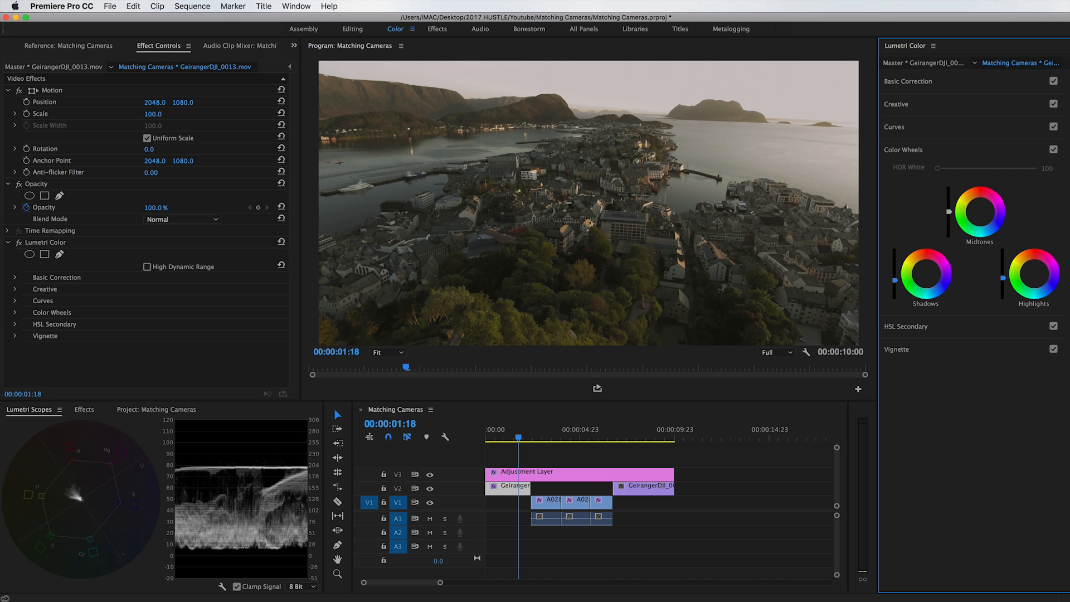
Compare the brightness and color of the first drone shot with the second A028 clip by switching between them repeatedly.
left_click(575, 432)
left_click(520, 432)
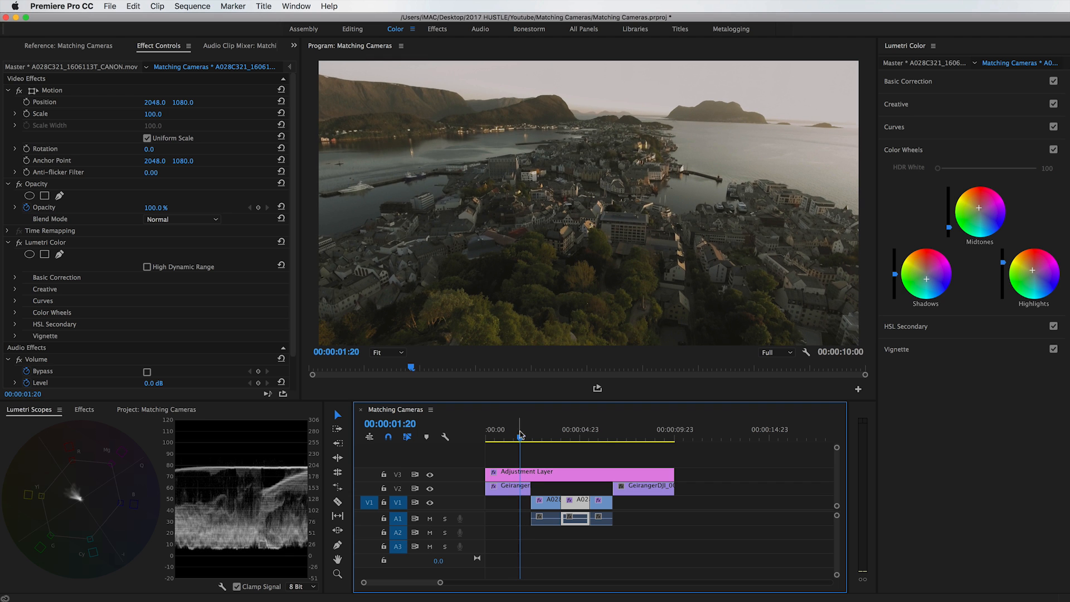
left_click(573, 433)
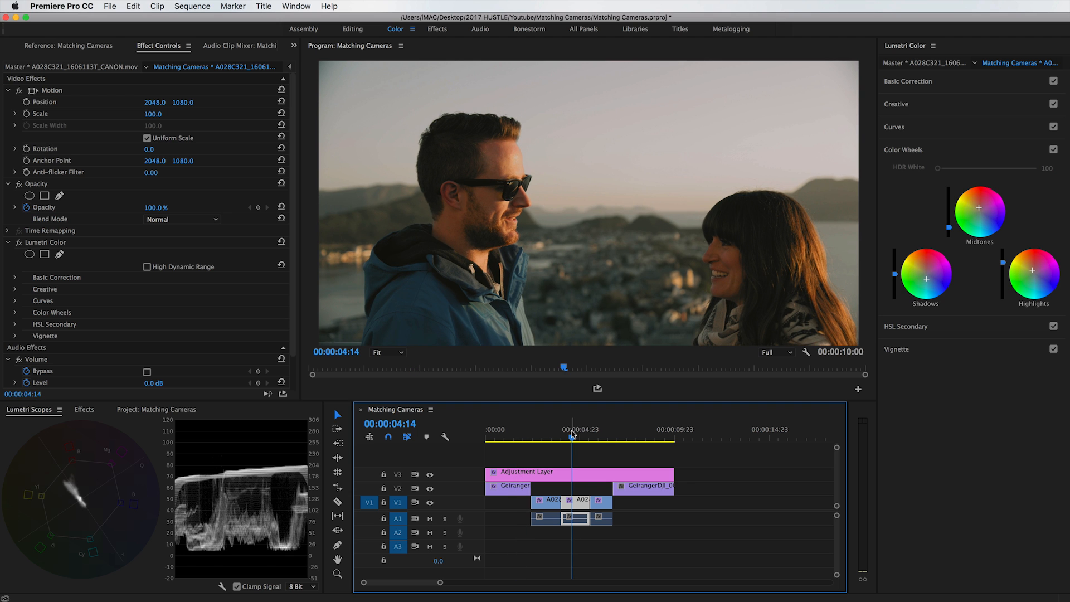
left_click(515, 436)
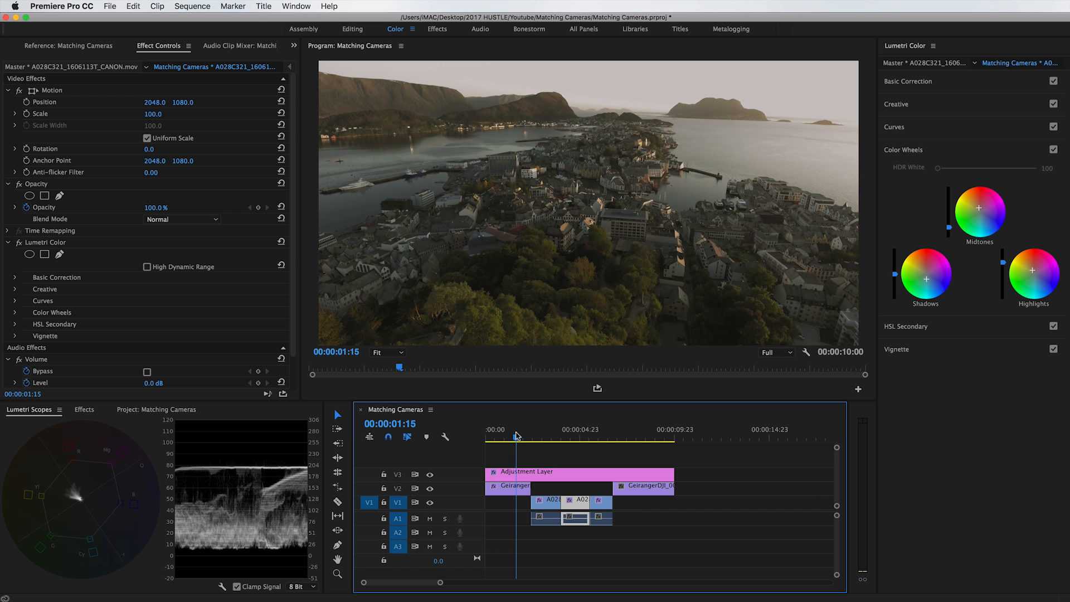
left_click(575, 437)
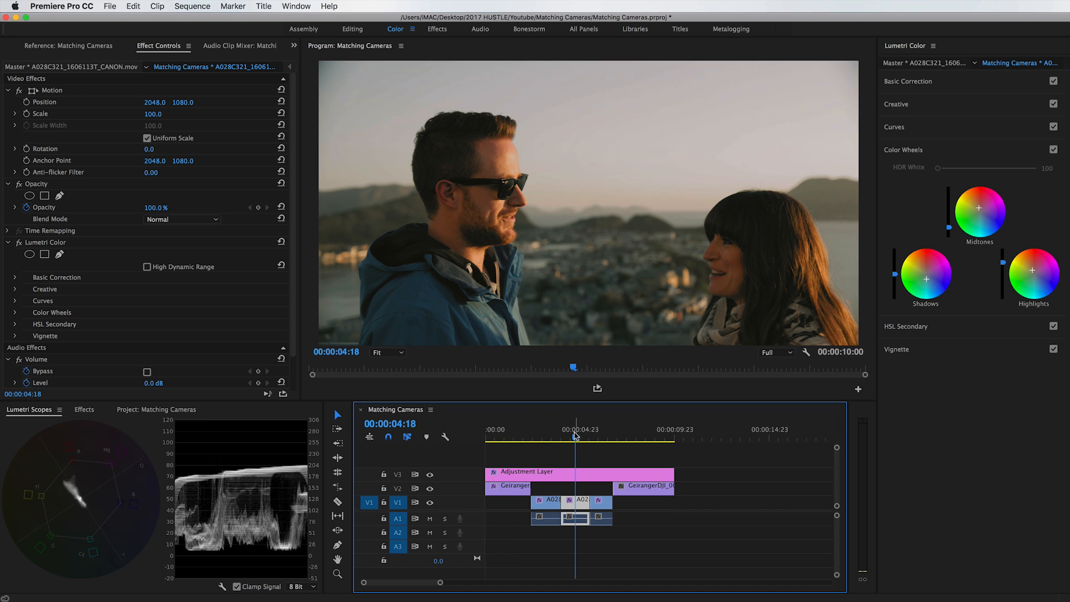
left_click(504, 433)
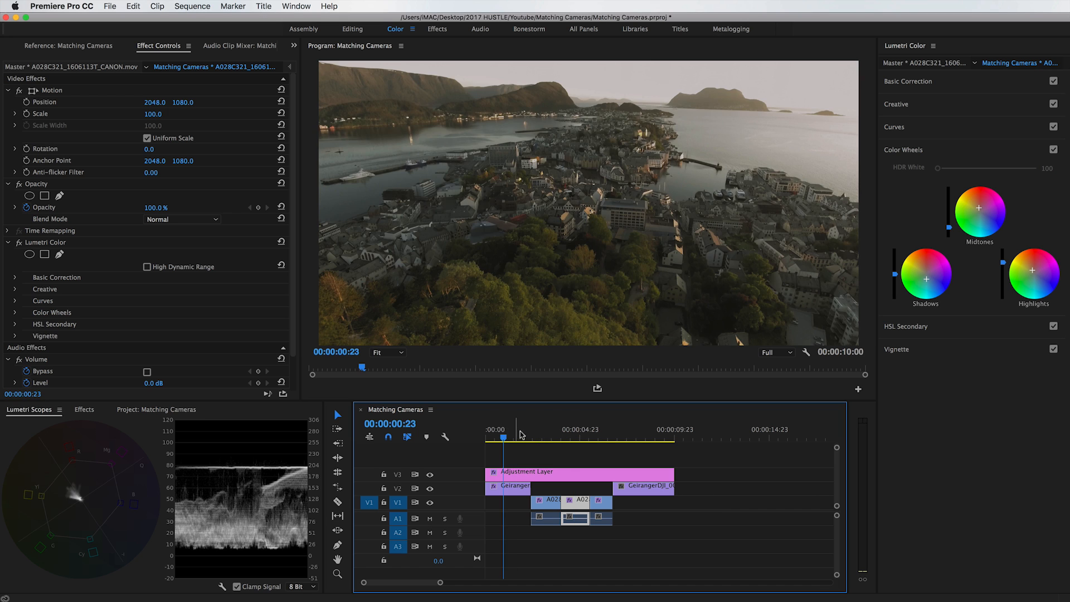
left_click(581, 436)
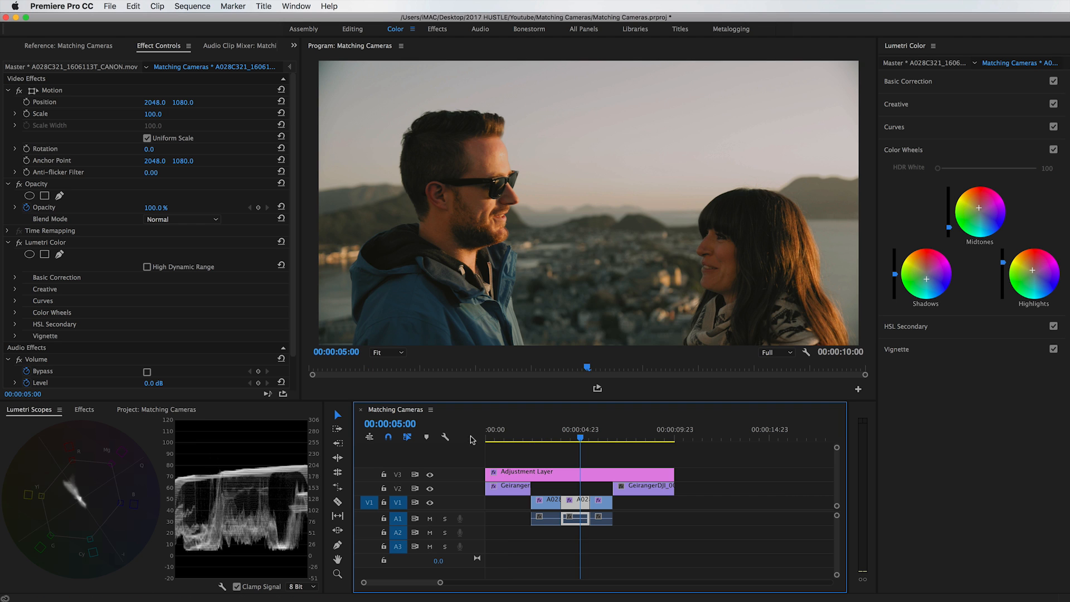
Raise the first drone clip's saturation to 151.4 in Basic Correction and compare the shot with the second A028 clip.
left_click_drag(503, 432, 512, 435)
left_click(512, 490)
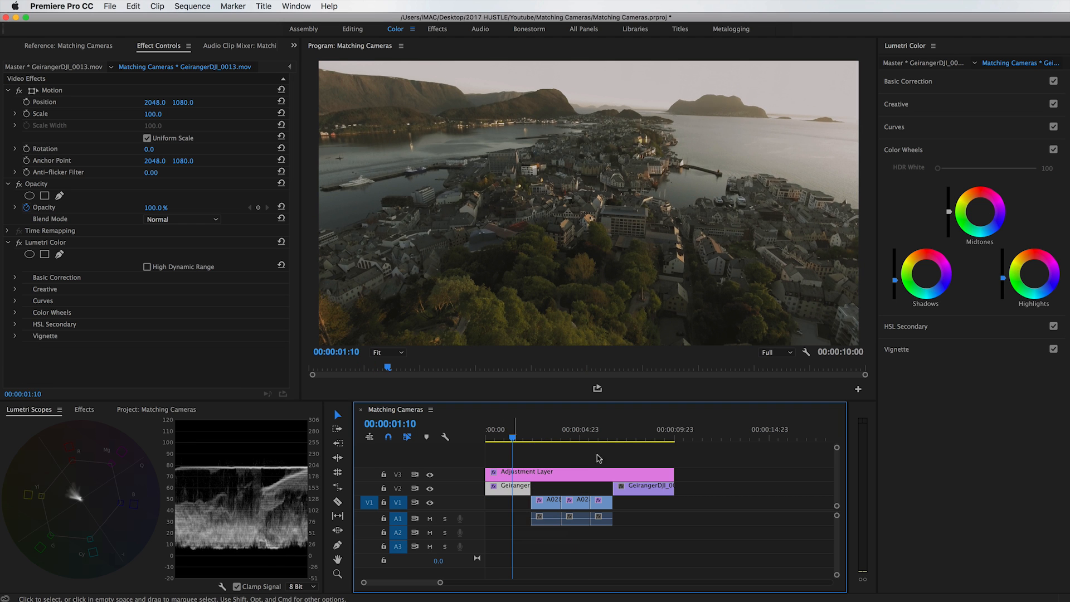
left_click(935, 83)
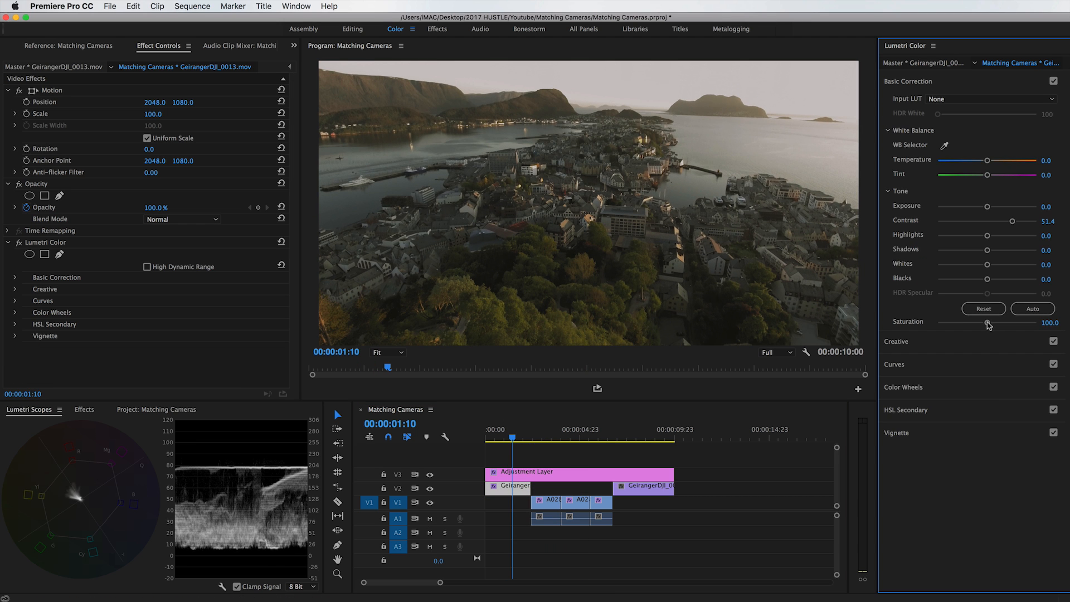
left_click_drag(989, 323, 994, 325)
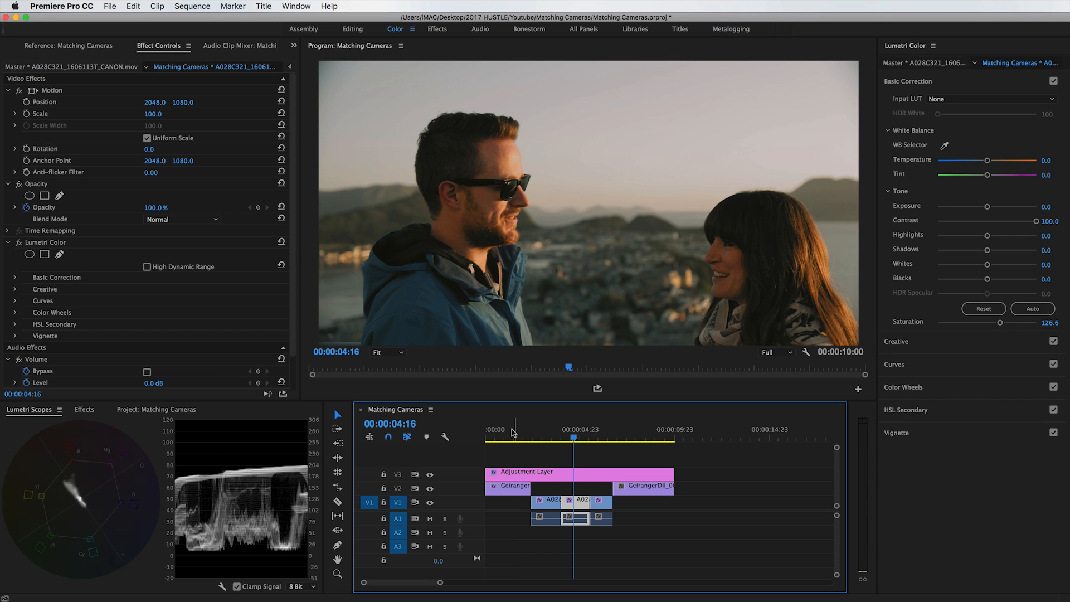
left_click(514, 432)
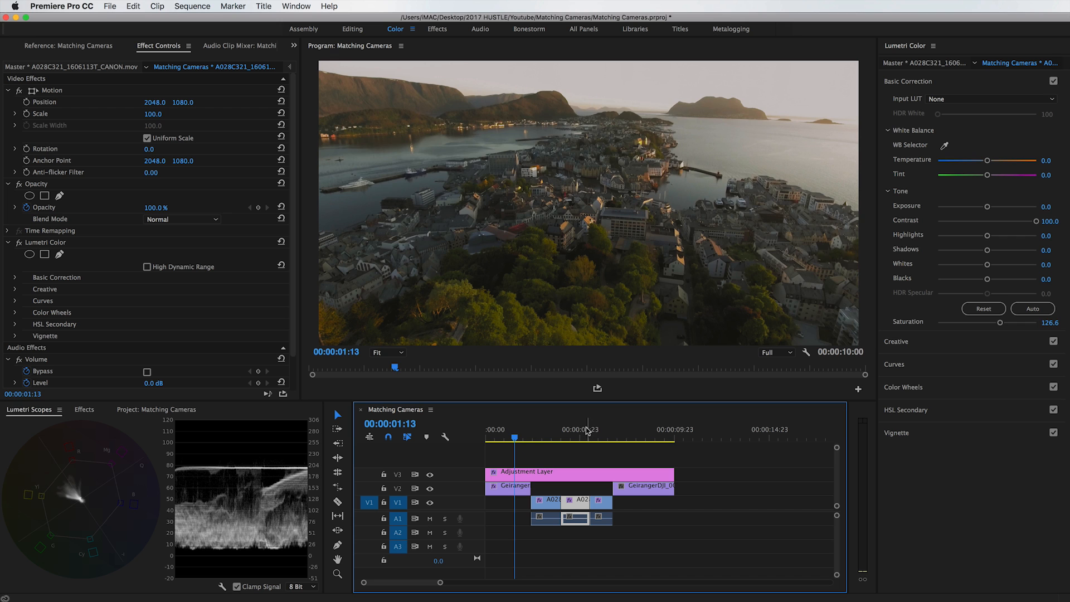
left_click(588, 431)
left_click(517, 434)
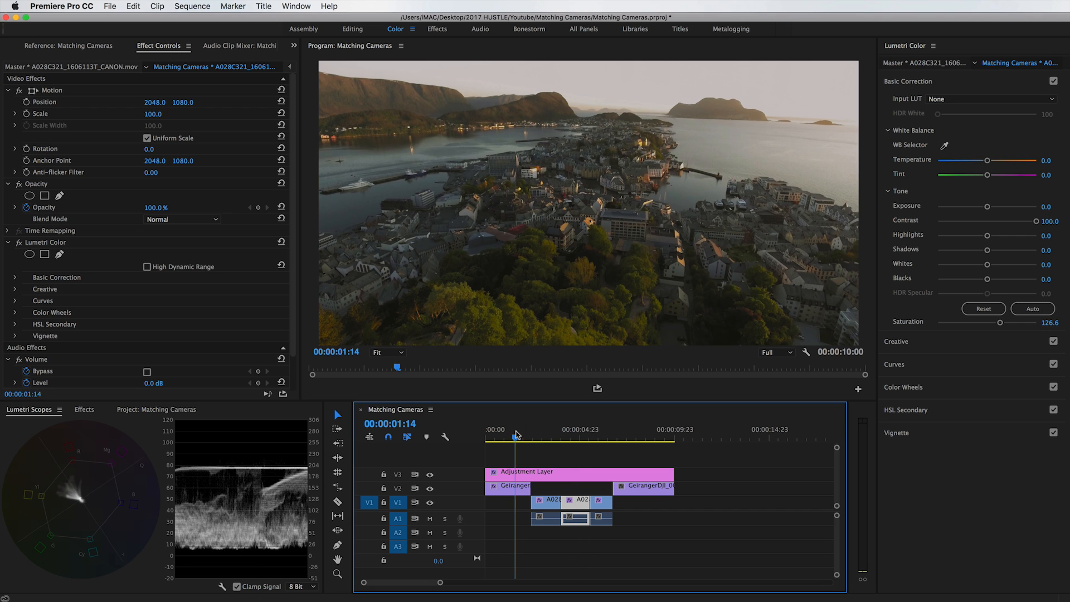
left_click(570, 430)
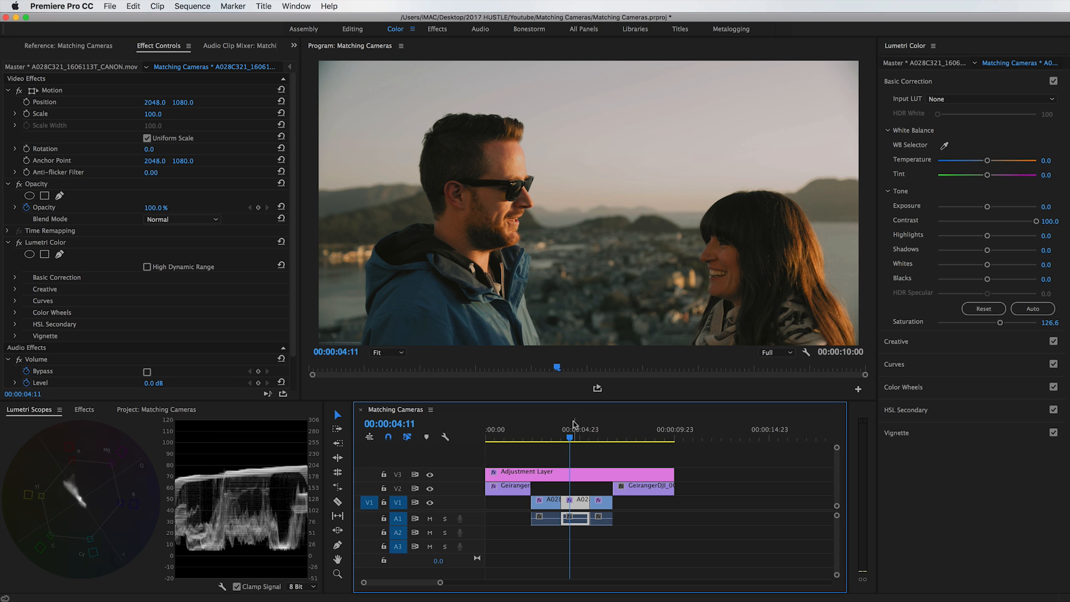
Cool the first drone clip's shadows and warm its midtones slightly with the Color Wheels, checking against the second A028 clip.
left_click(513, 435)
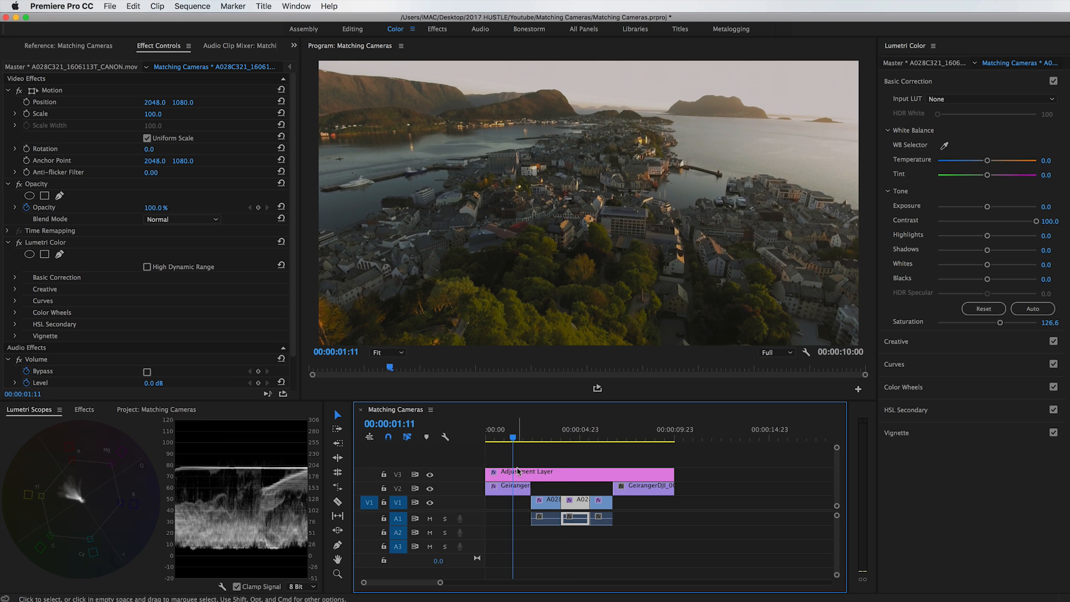
left_click(515, 486)
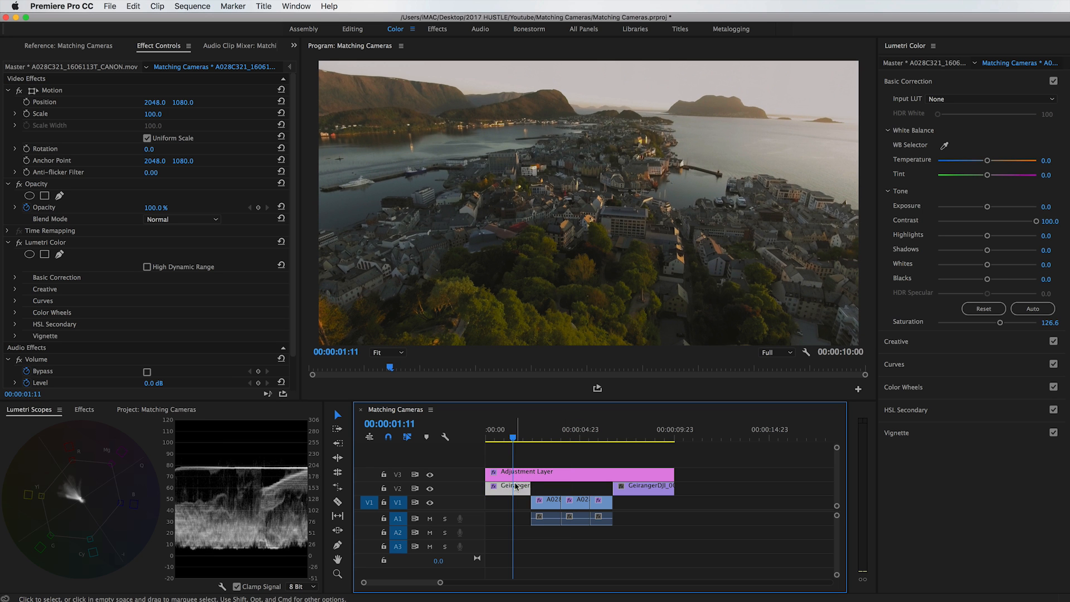
left_click(926, 386)
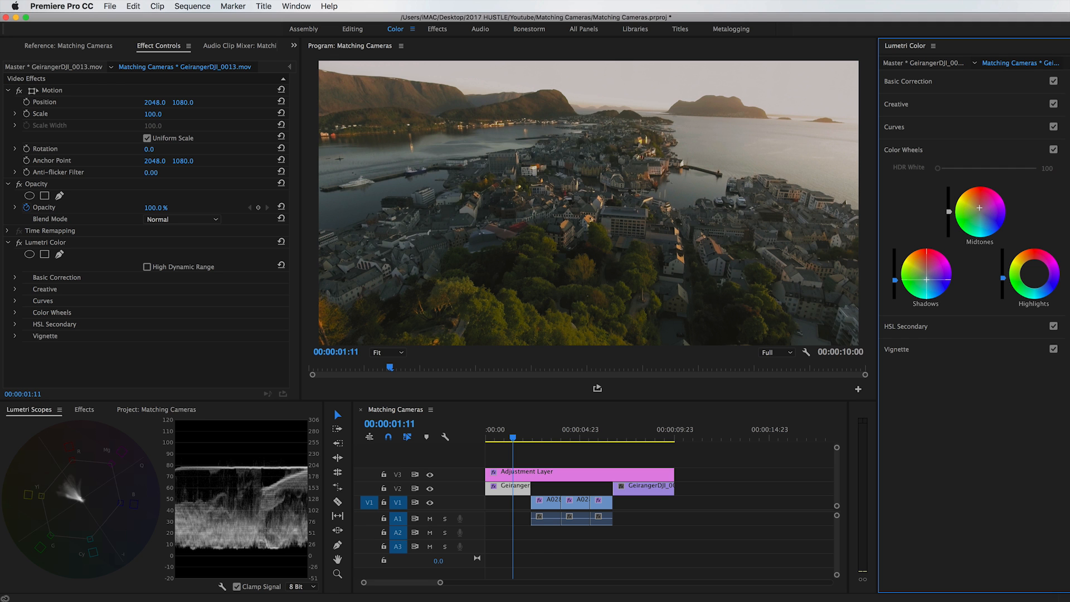
left_click(569, 436)
left_click_drag(570, 434, 520, 436)
left_click(578, 434)
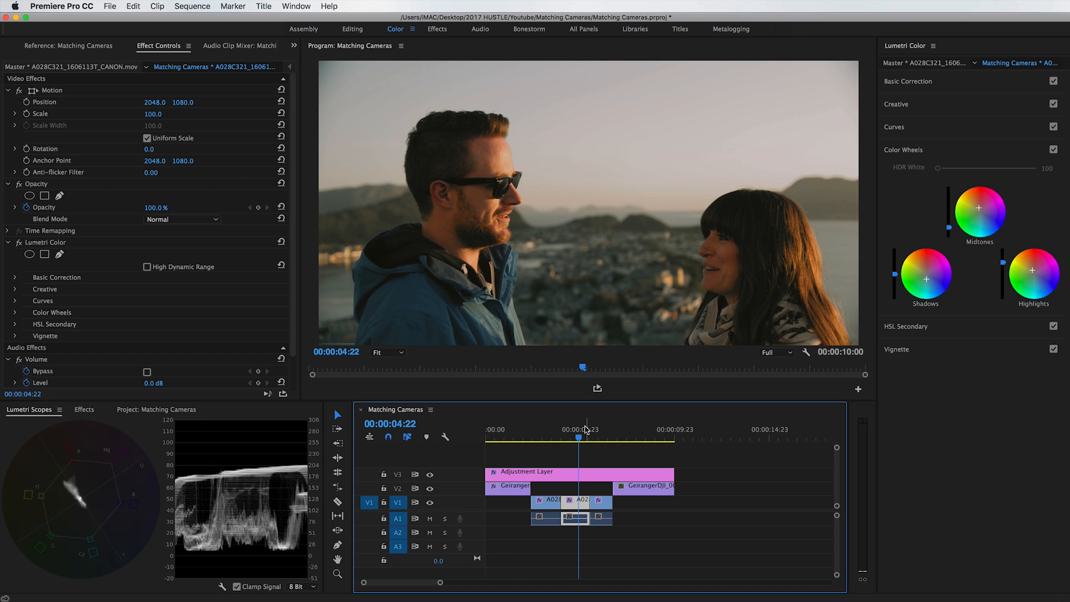
left_click_drag(536, 434, 580, 430)
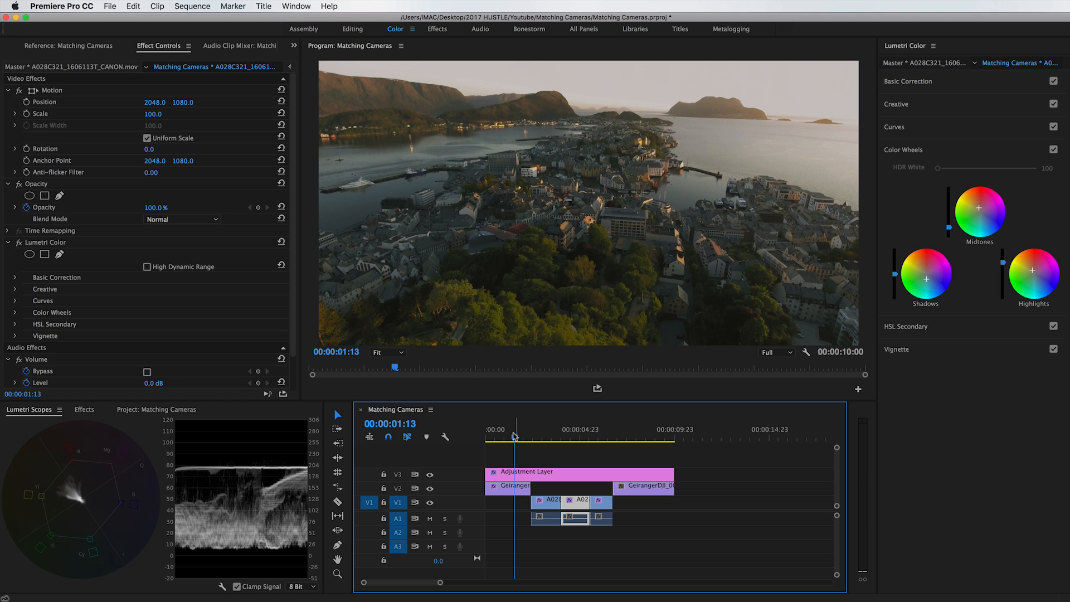
left_click(575, 429)
left_click_drag(574, 428, 577, 428)
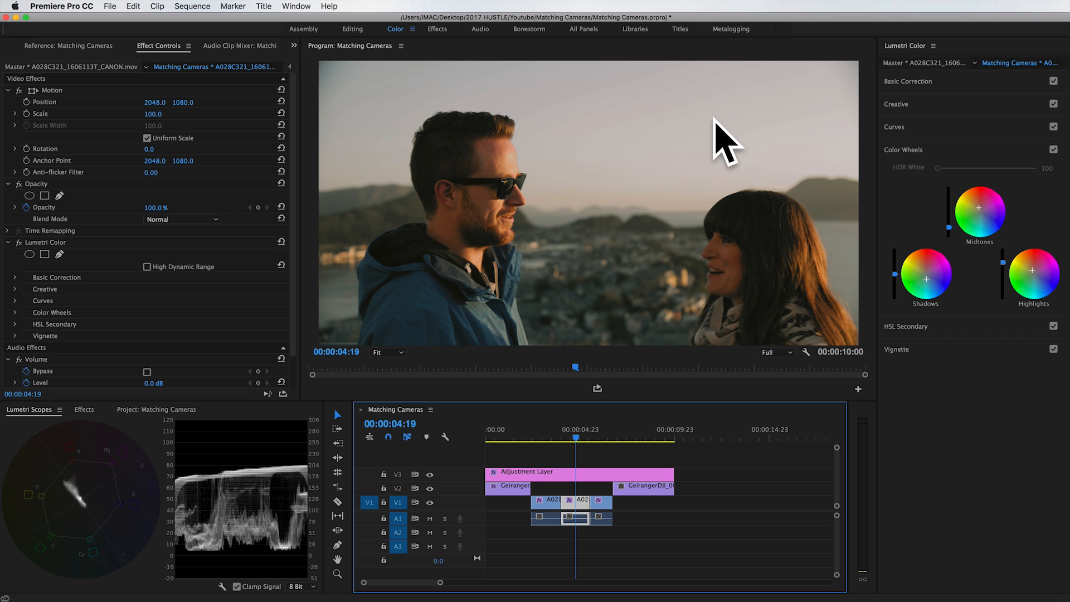
Shift the first drone clip's highlights slightly toward blue in the Color Wheels and compare the sky with the second A028 clip.
left_click(519, 430)
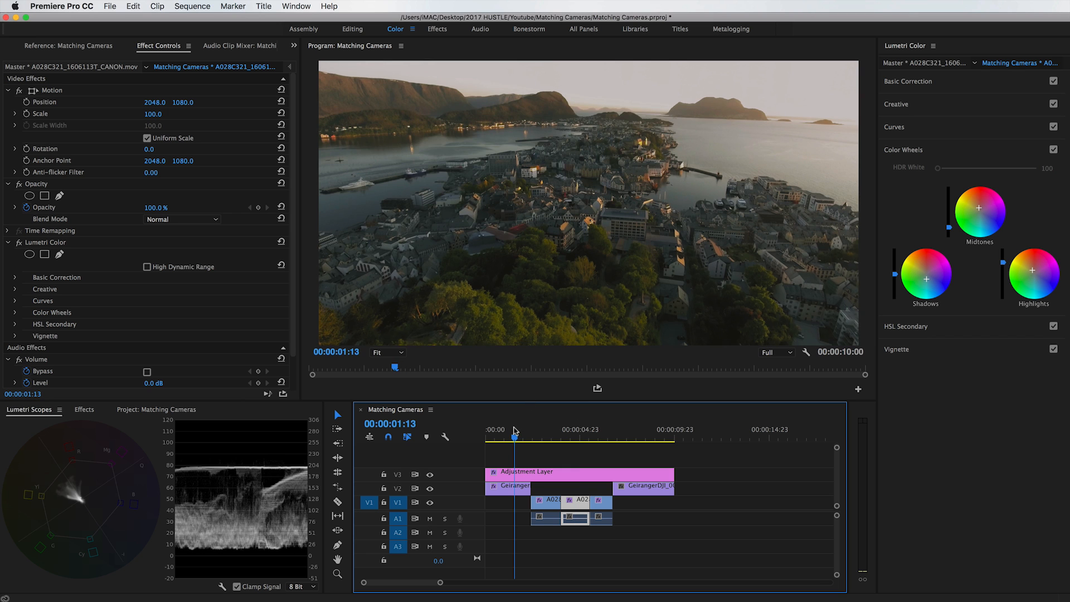
left_click(516, 493)
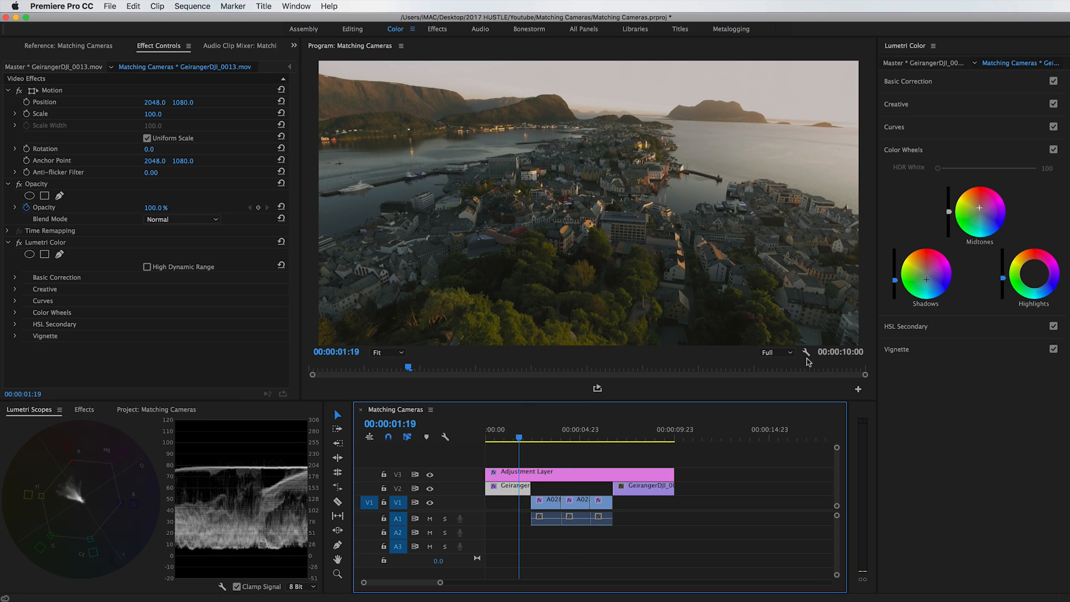
left_click(1034, 273)
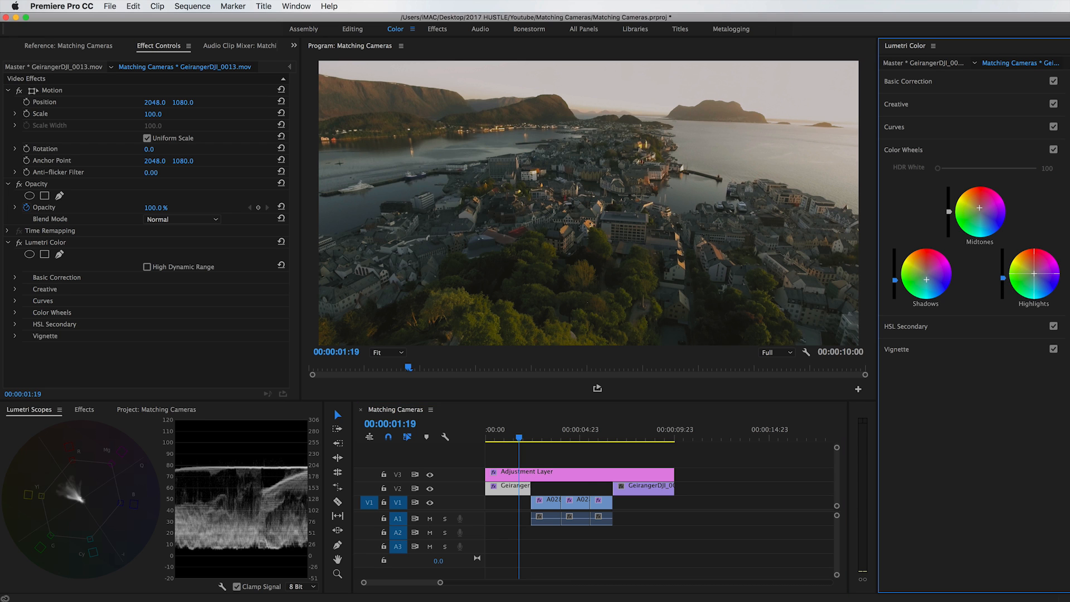
left_click_drag(1034, 274, 1036, 276)
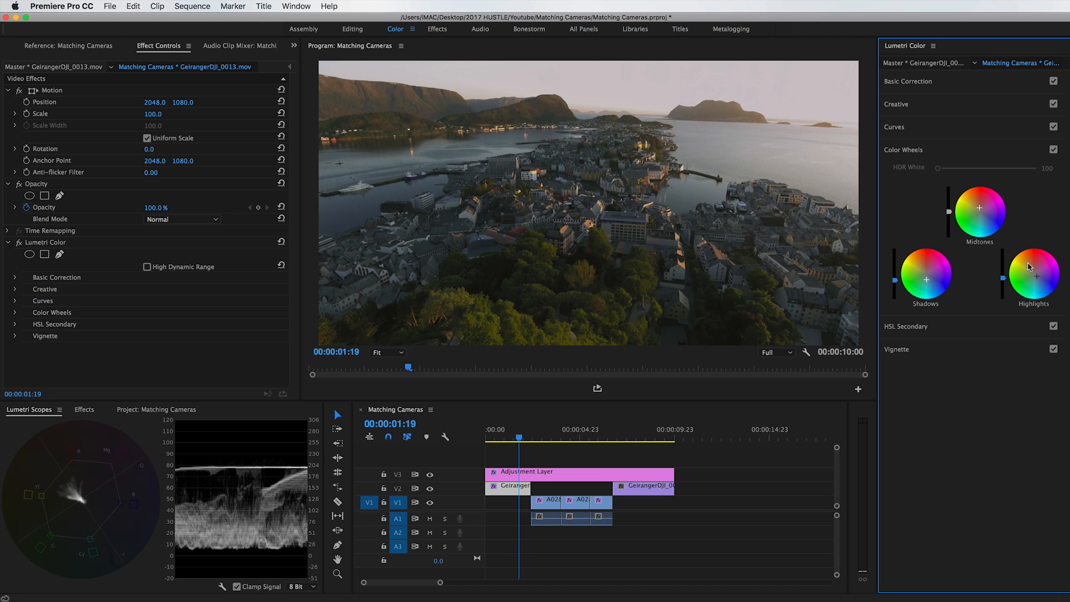
left_click(569, 440)
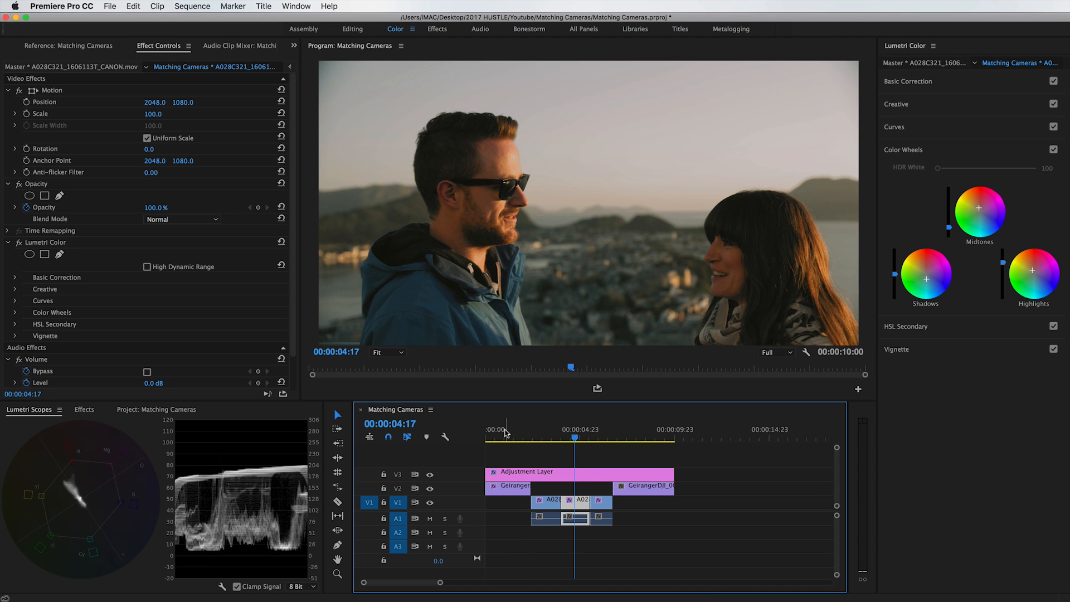
left_click(503, 434)
left_click_drag(502, 430, 520, 428)
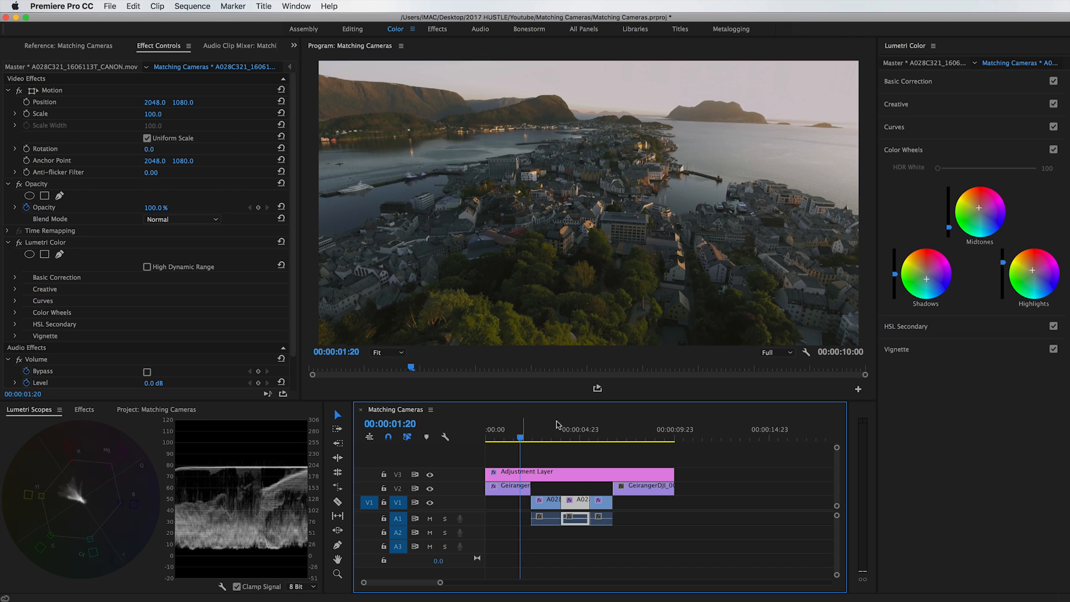
left_click(578, 425)
left_click(510, 428)
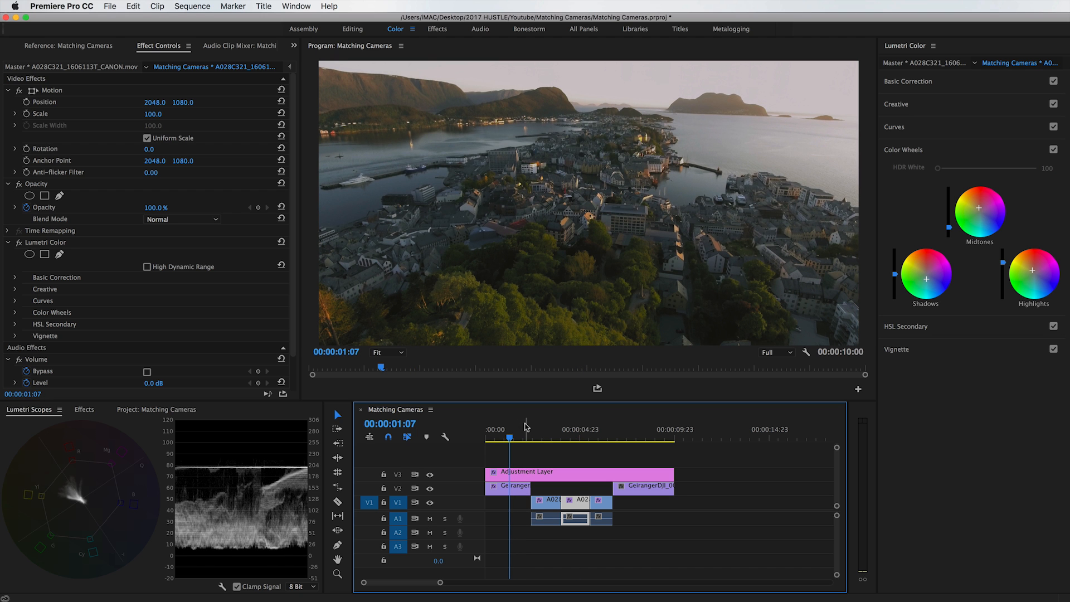
left_click(574, 426)
Fine-tune the first drone clip's midtone tint in the Color Wheels and check the match against the A028 shots.
left_click_drag(502, 430, 509, 433)
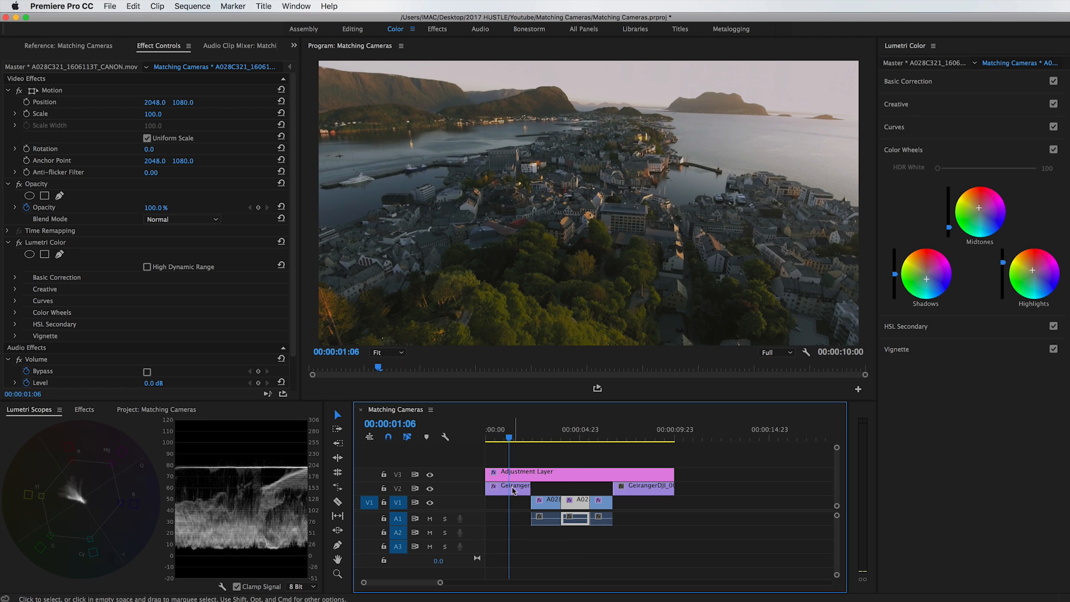
left_click(515, 486)
left_click_drag(980, 208, 980, 209)
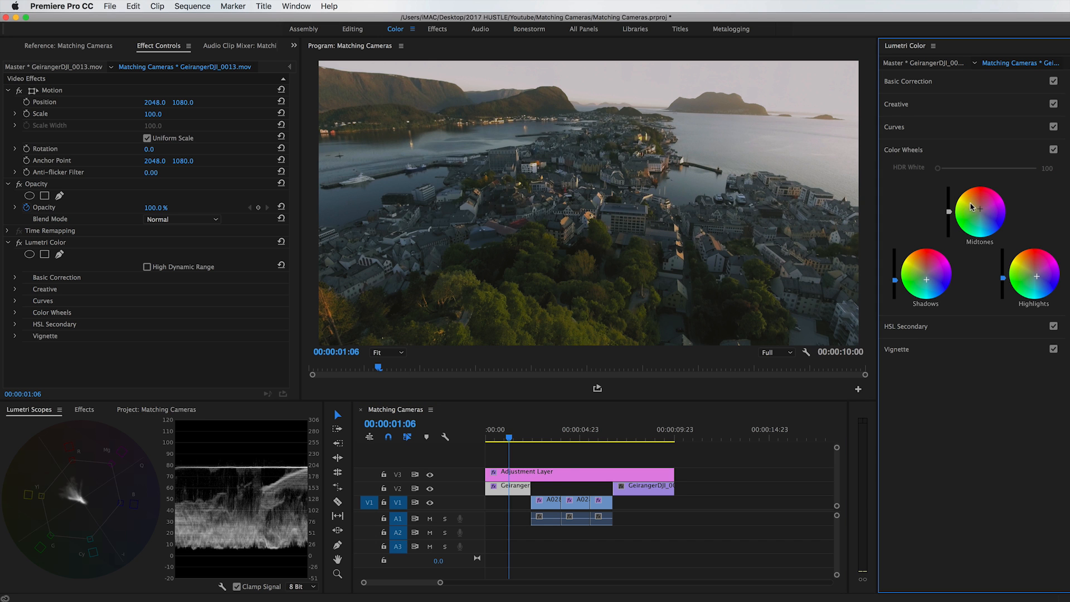
left_click_drag(563, 432, 511, 430)
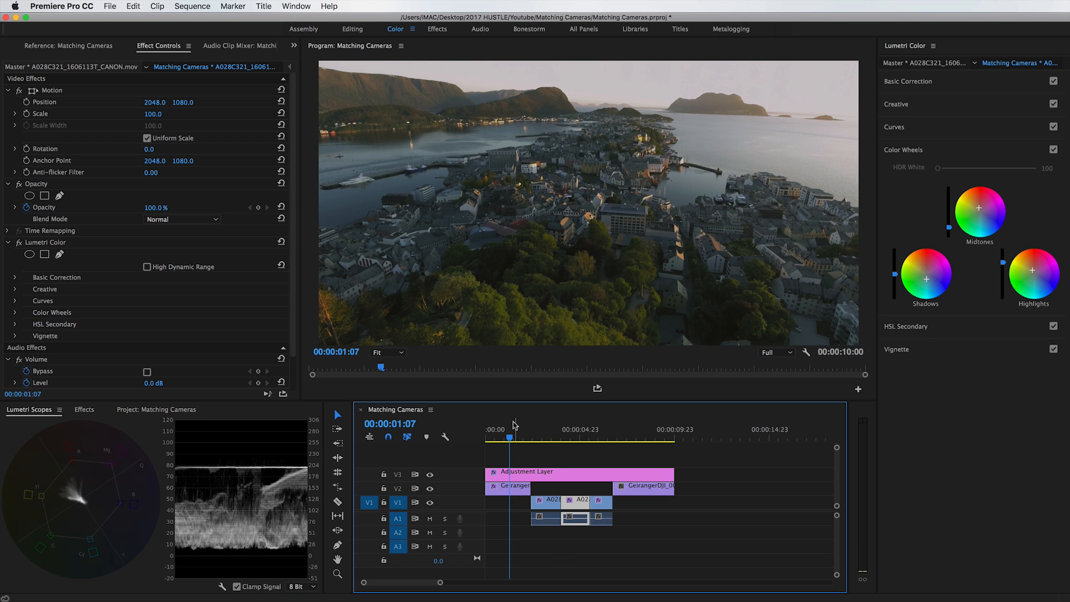
left_click(573, 435)
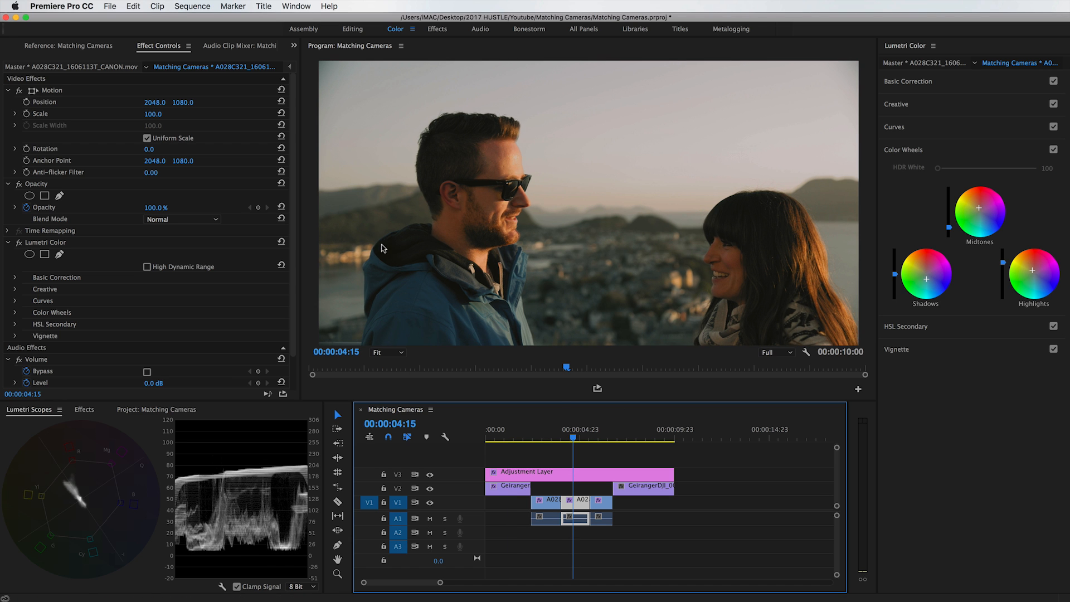
left_click_drag(549, 437, 523, 439)
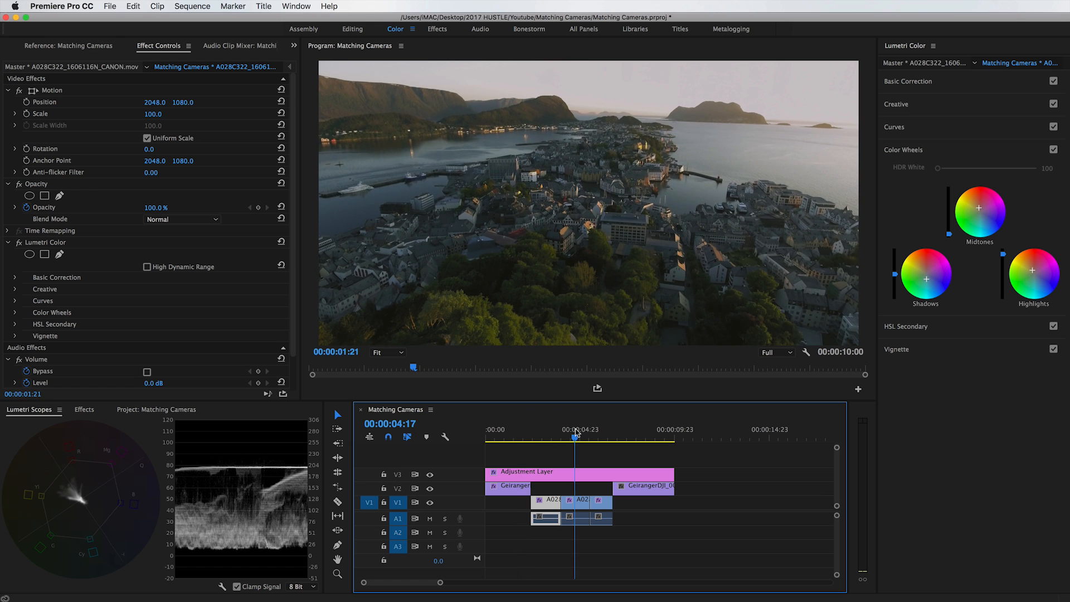
left_click(575, 435)
left_click(500, 431)
left_click_drag(500, 430, 509, 430)
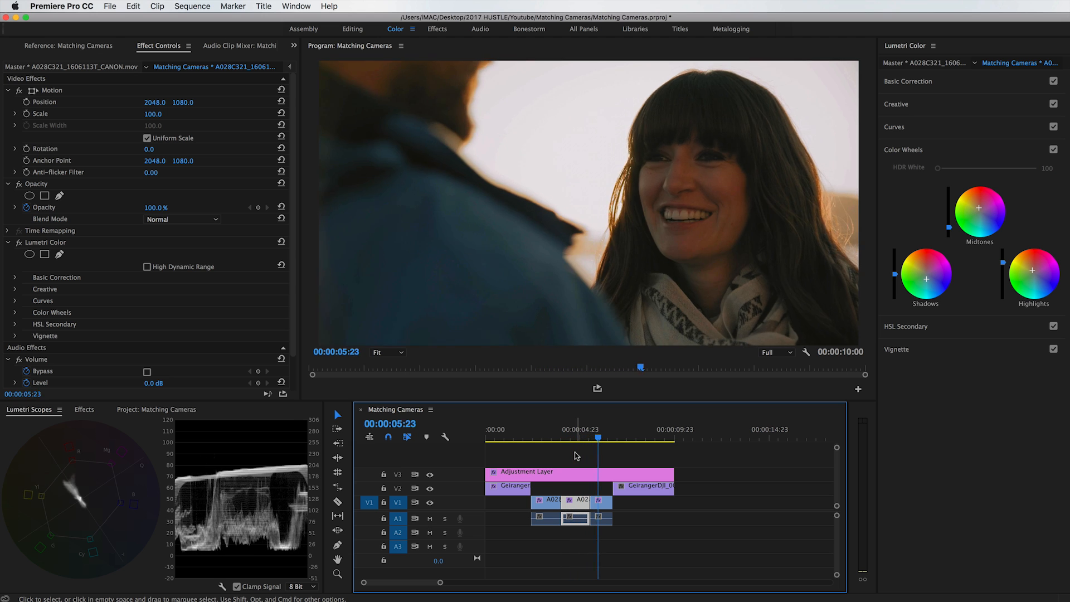
Compare the first drone clip with its Lumetri Color grade off and on, and play the sequence back.
left_click(497, 490)
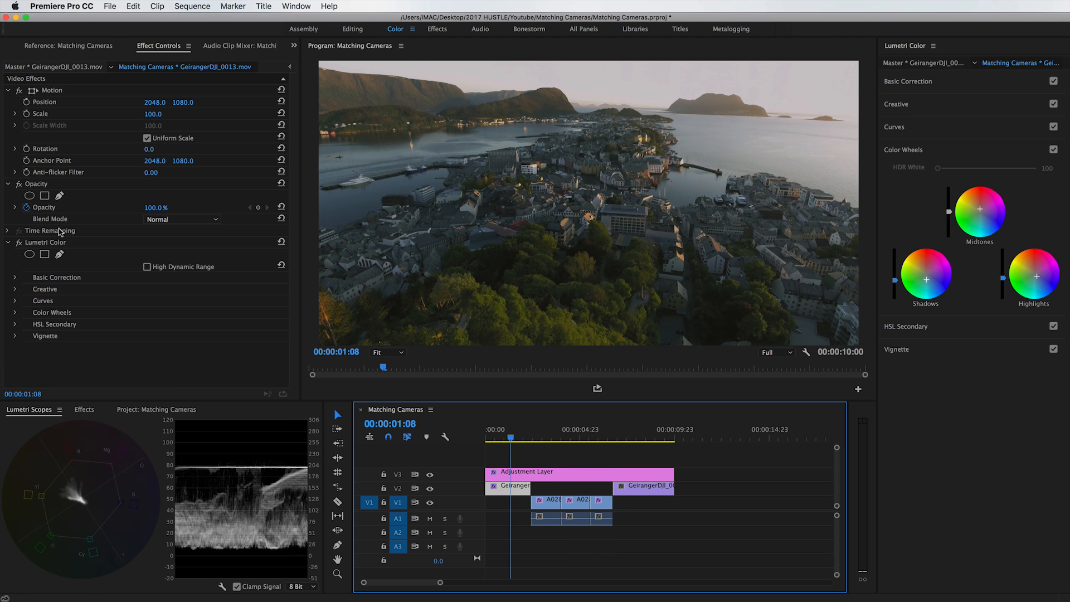
left_click(19, 243)
left_click(18, 243)
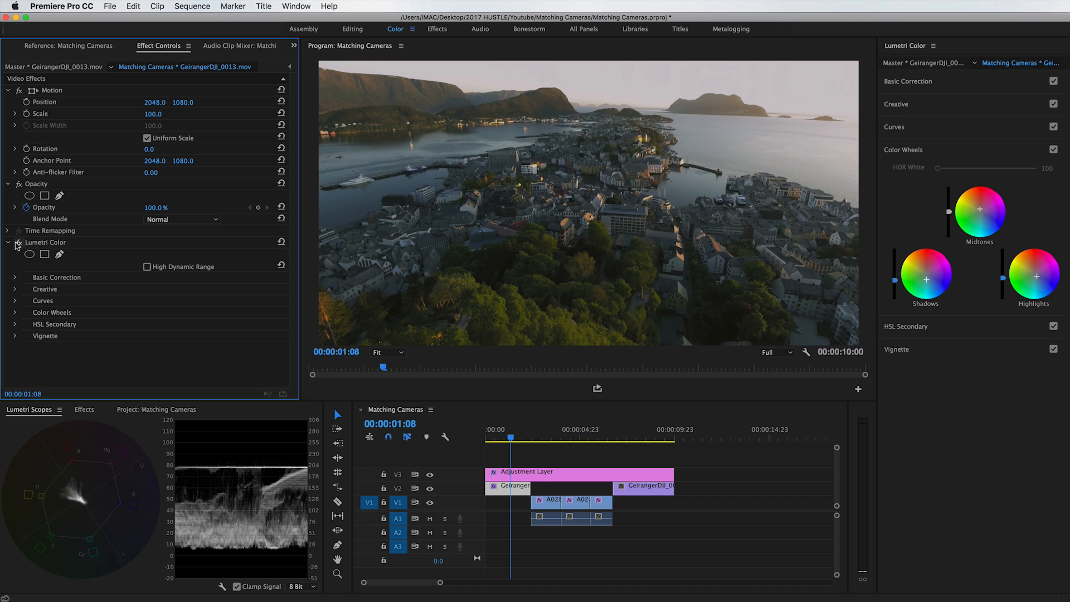
left_click(17, 243)
left_click(17, 243)
key("space")
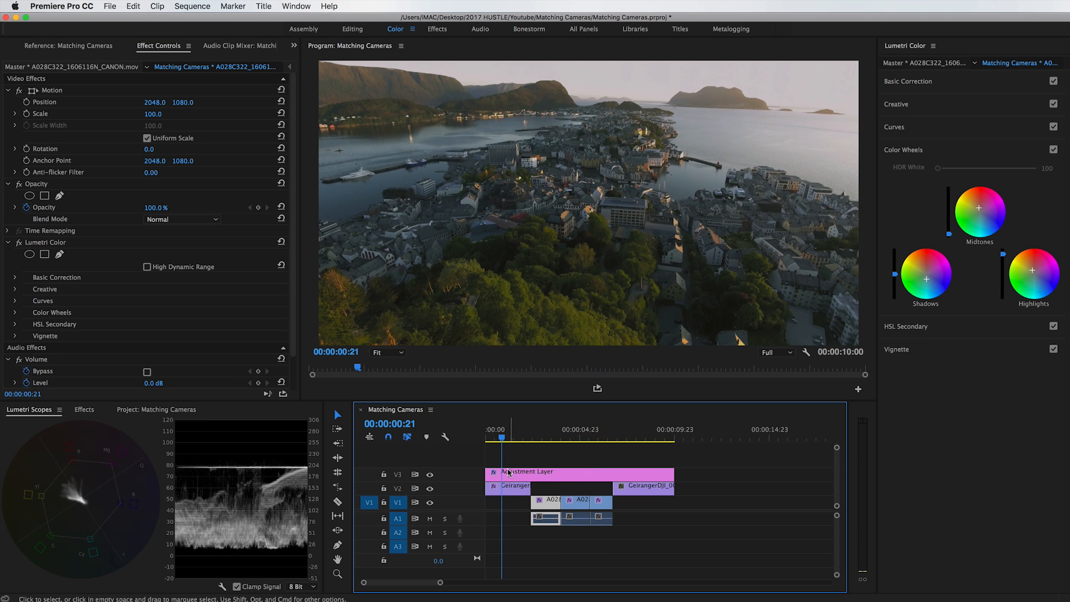
Copy the Lumetri Color effect from the first drone clip and paste it onto the second drone clip, GeirangerDJI_0014.mov.
left_click(508, 487)
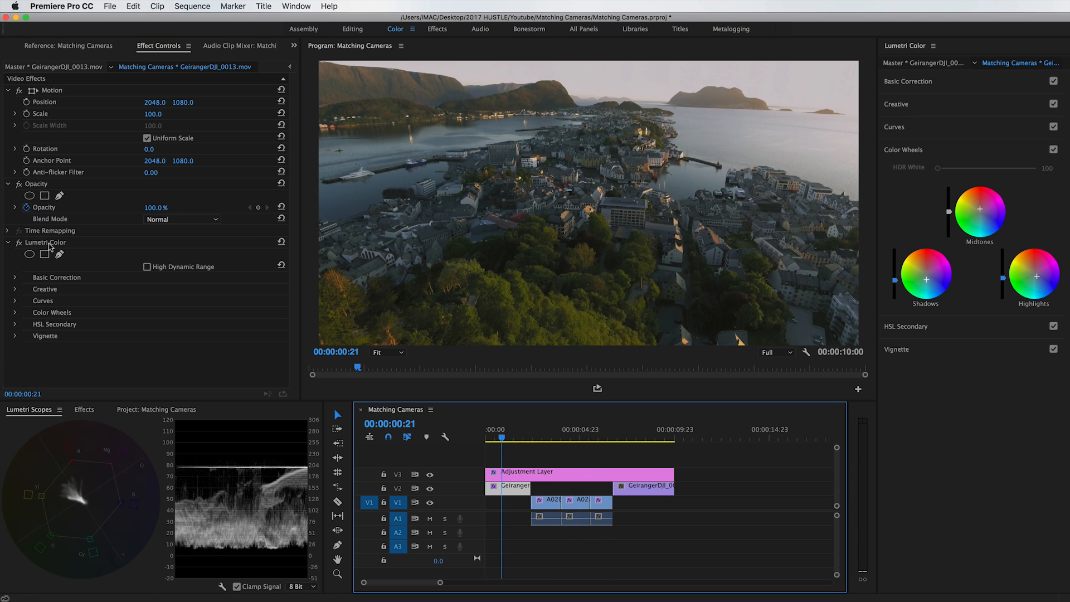
left_click(622, 437)
left_click(633, 488)
key("super+v")
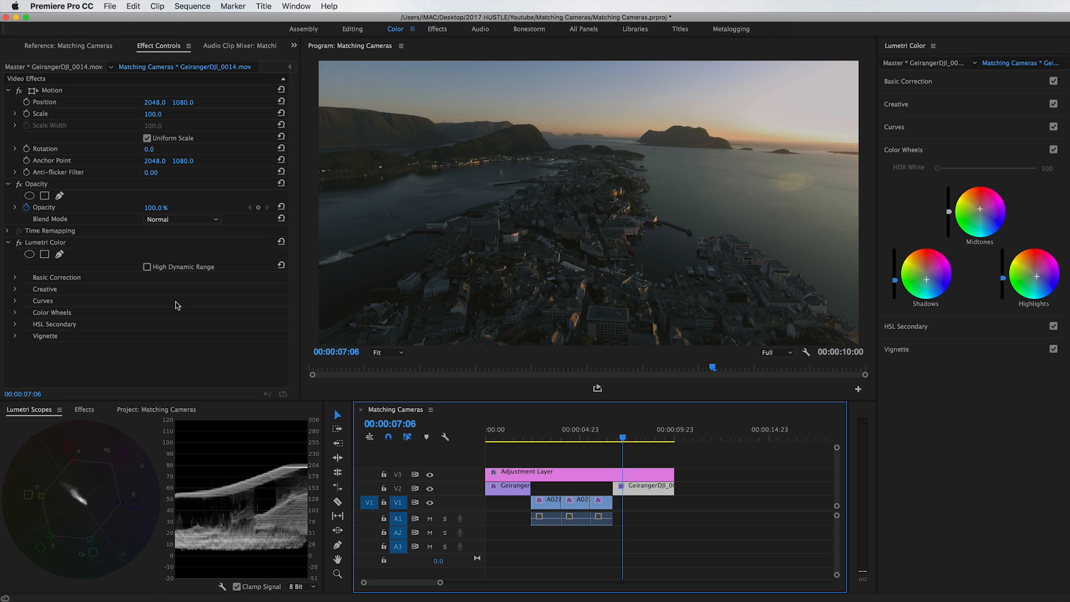
Brighten the second drone clip's midtones with the luminance slider in the Color Wheels and adjust its shadow level slightly.
left_click_drag(637, 437, 631, 437)
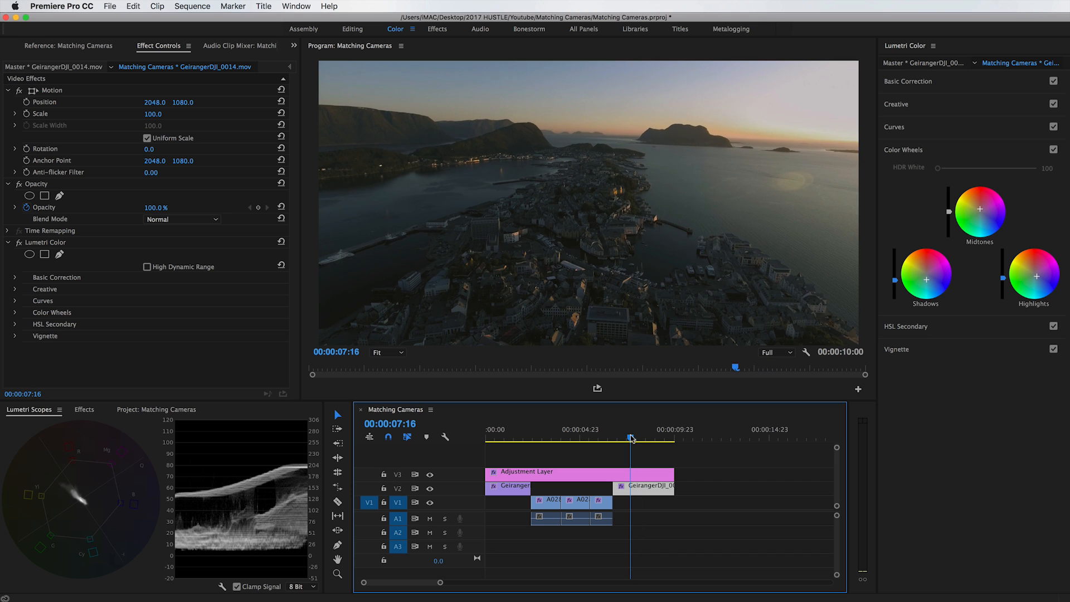
left_click(948, 215)
left_click_drag(949, 208, 950, 203)
left_click_drag(896, 280, 895, 281)
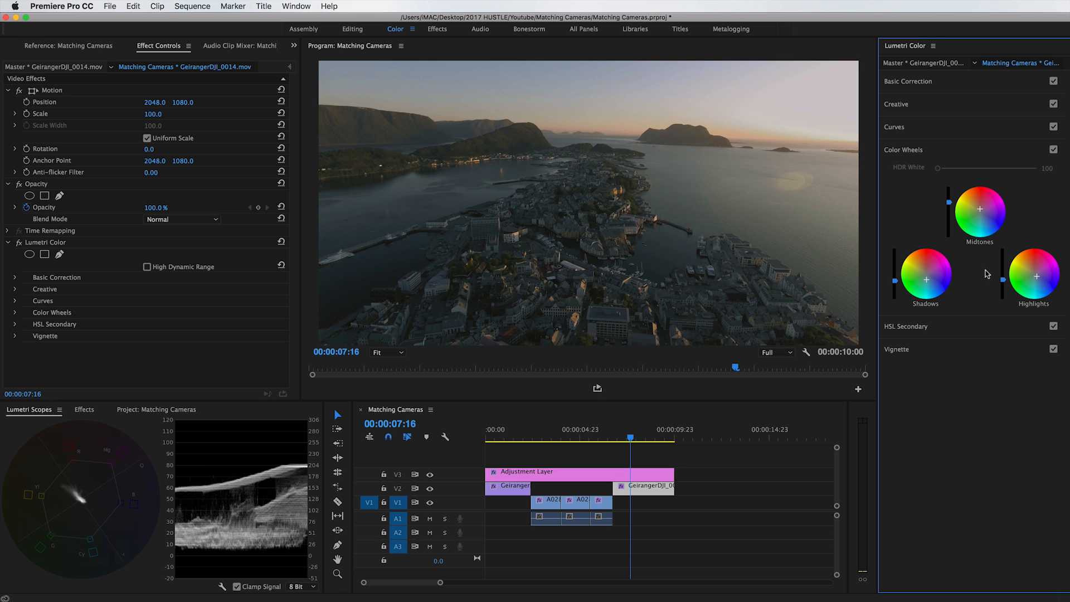
Raise the second drone clip's midtones further and darken its shadows in the Color Wheels, comparing it with the first drone clip.
mouse_move(631, 437)
left_mouse_down()
mouse_move(603, 439)
mouse_move(626, 439)
left_mouse_up()
left_click(948, 201)
left_click_drag(949, 198, 948, 196)
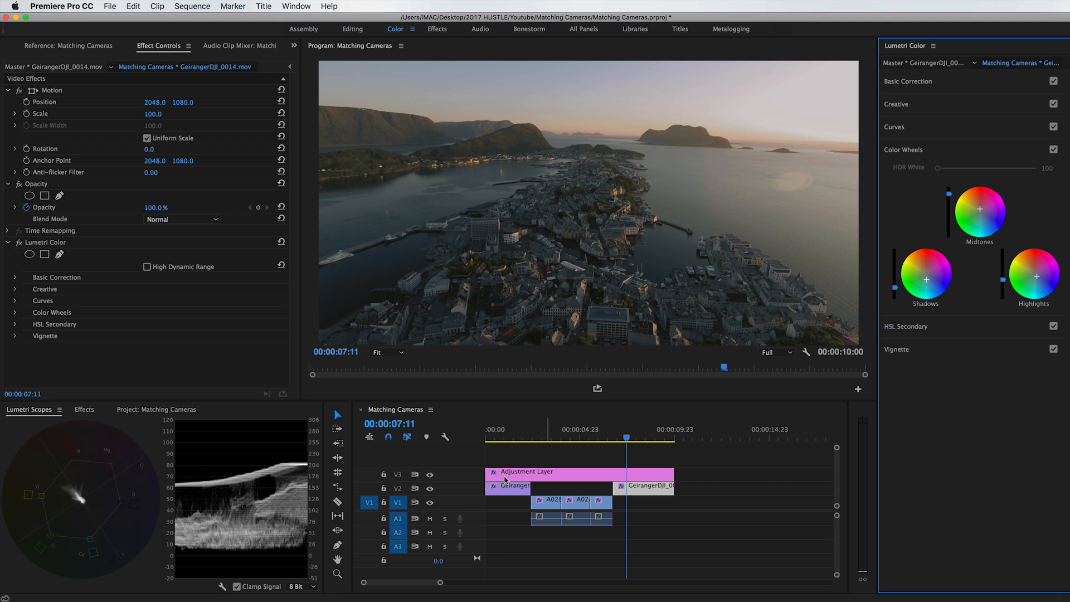
left_click(515, 436)
left_click(631, 436)
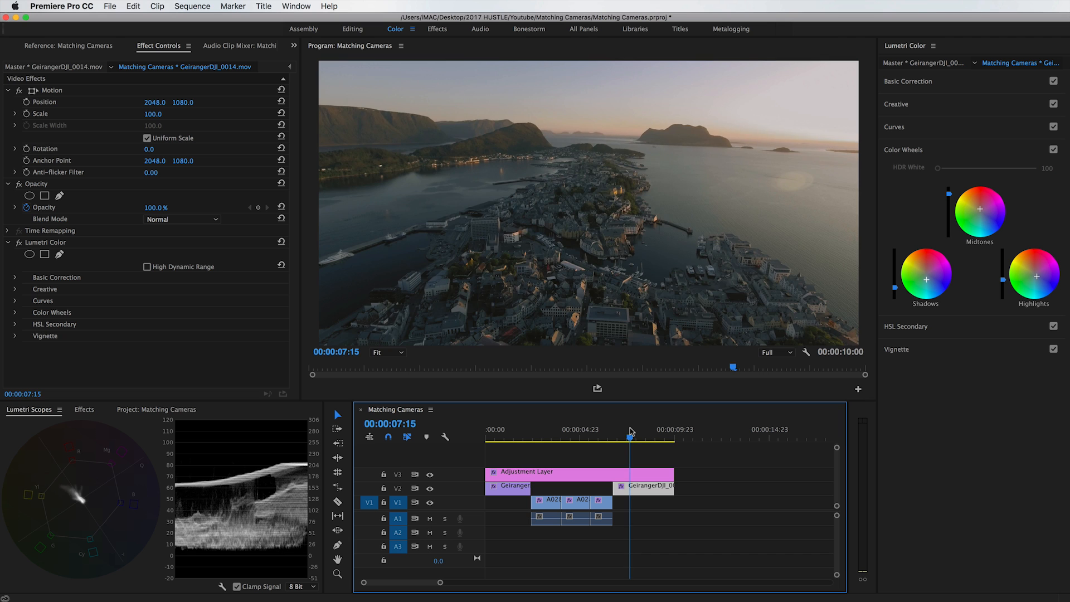
left_click_drag(628, 433, 632, 435)
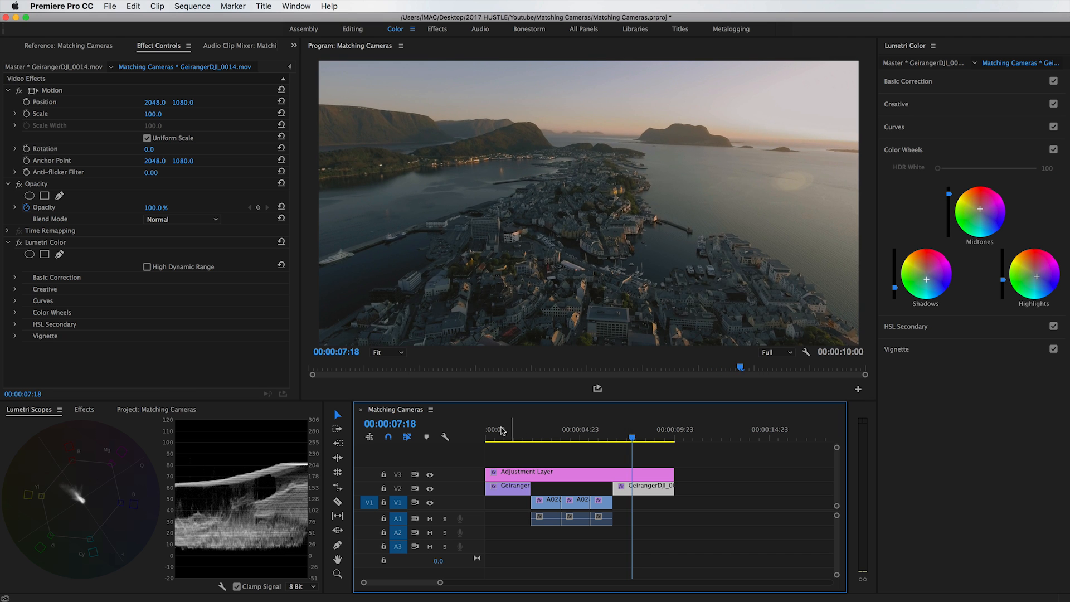
left_click(520, 433)
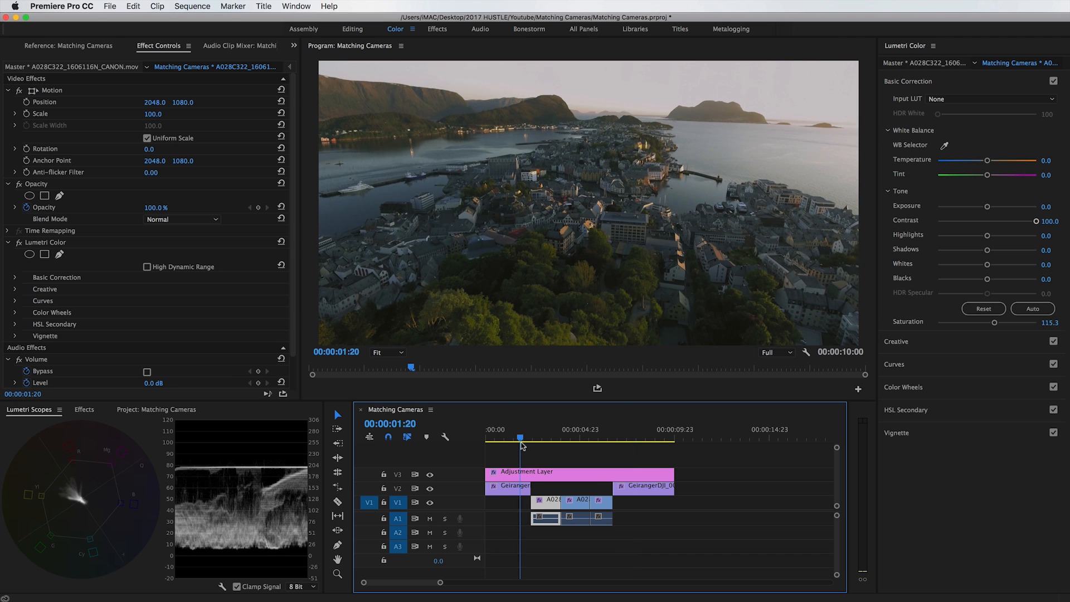
left_click(636, 435)
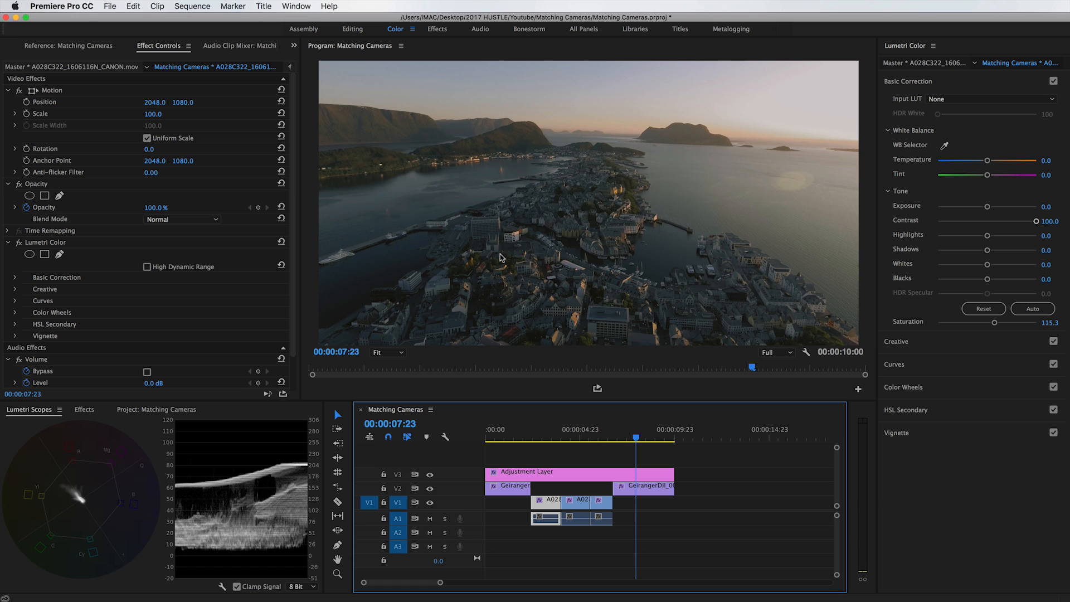
Raise the second drone clip's saturation to 167.2 in Basic Correction and compare it with the rest of the sequence.
left_click(668, 487)
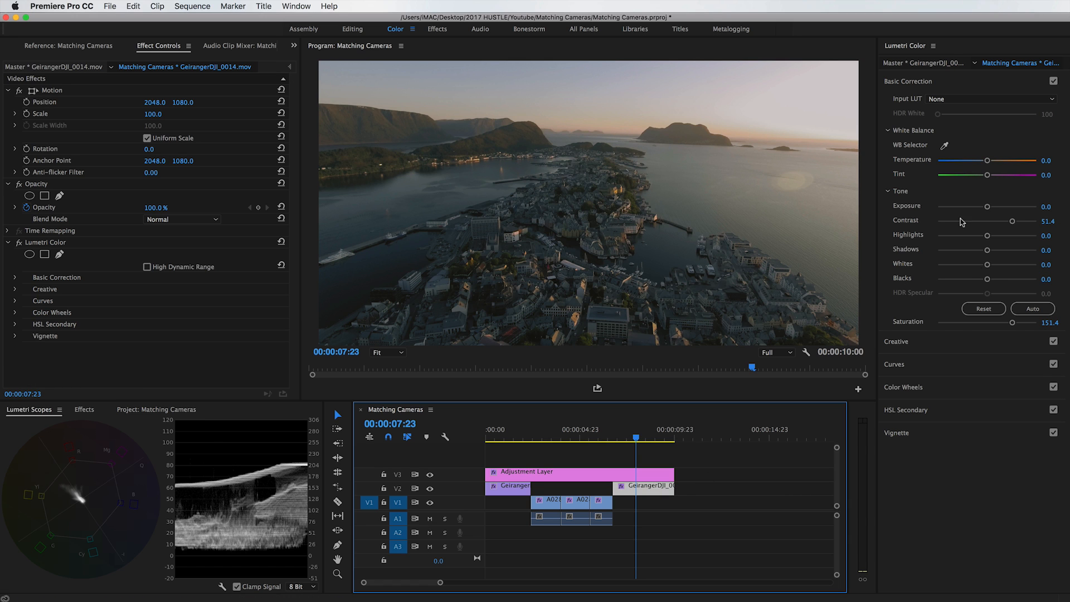
left_click_drag(1011, 323, 1011, 324)
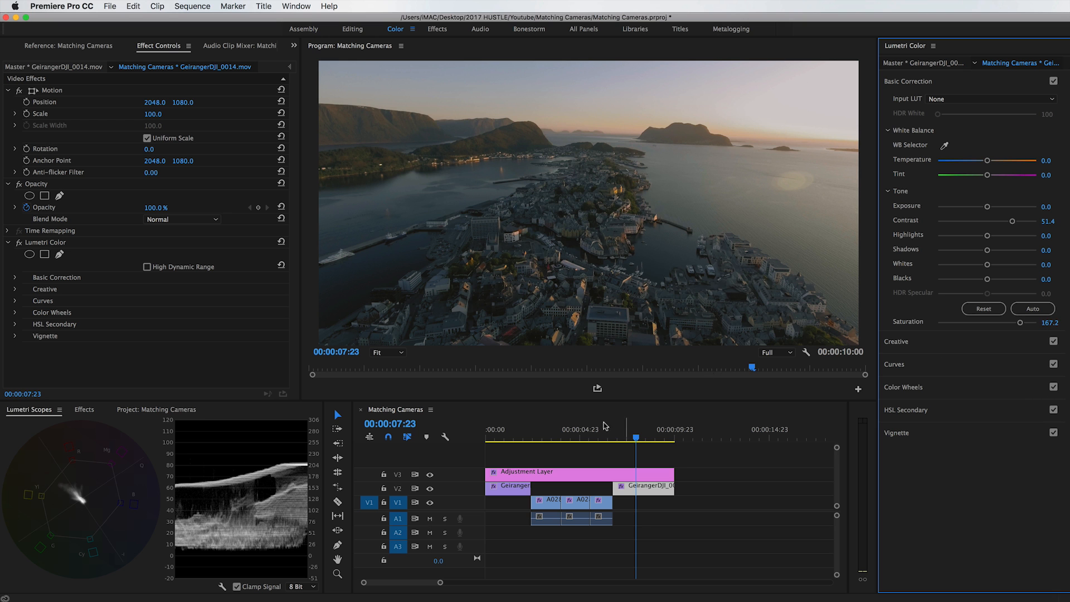
left_click(492, 427)
left_click(639, 428)
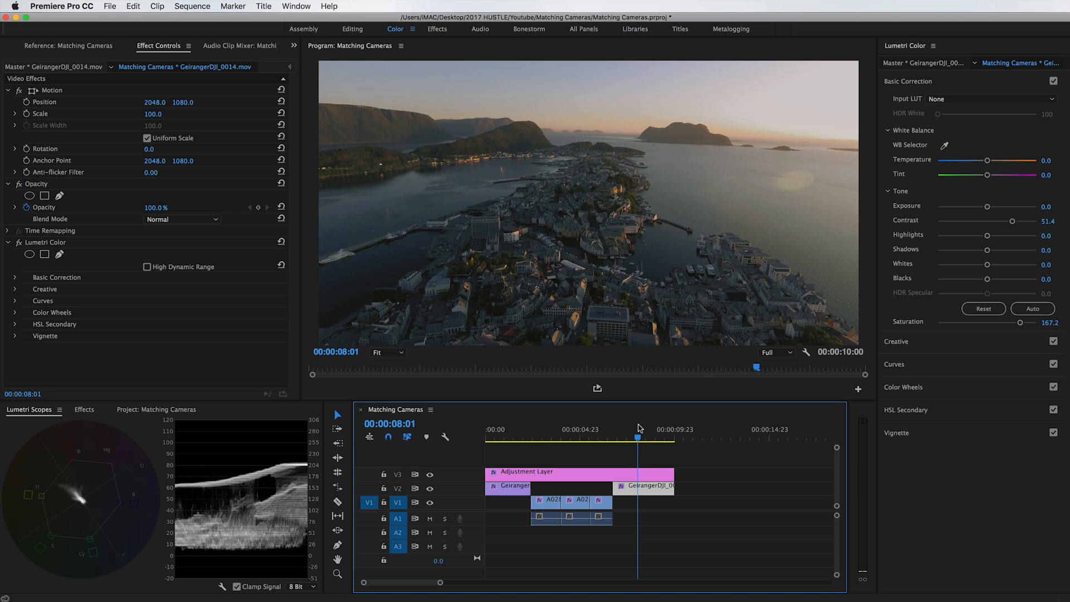
left_click_drag(528, 431, 504, 431)
left_click(650, 429)
key("space")
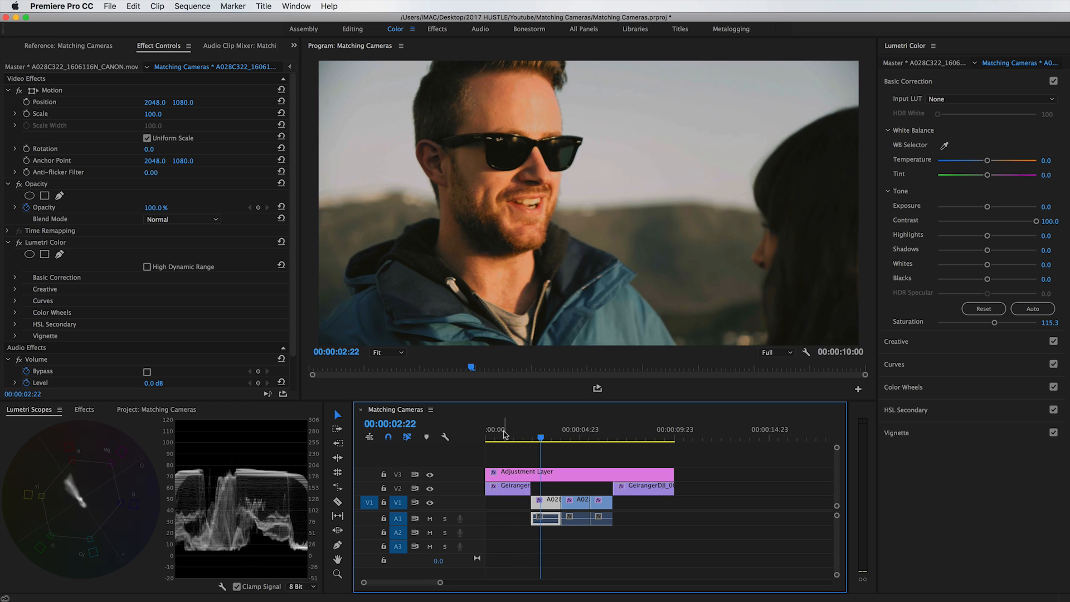